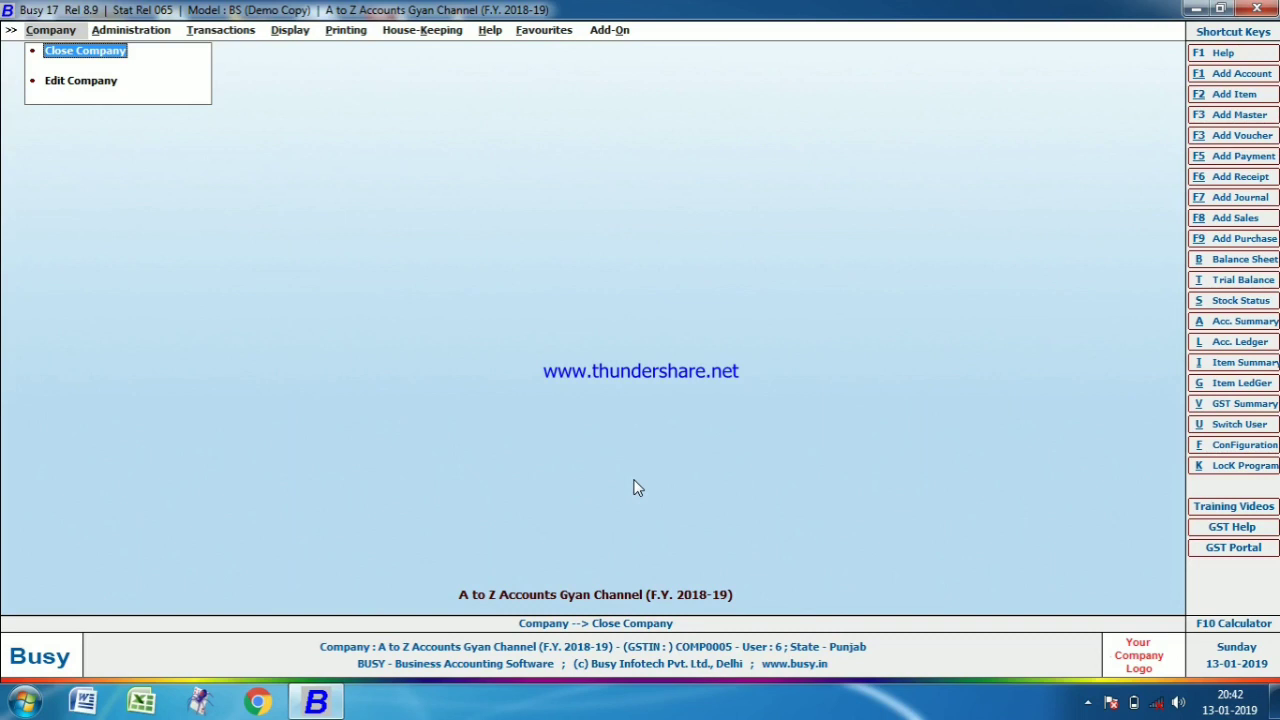
Browse across the menus to Help, view the built-in Shortcut Keys list, then close it.
key("Right")
key("Right")
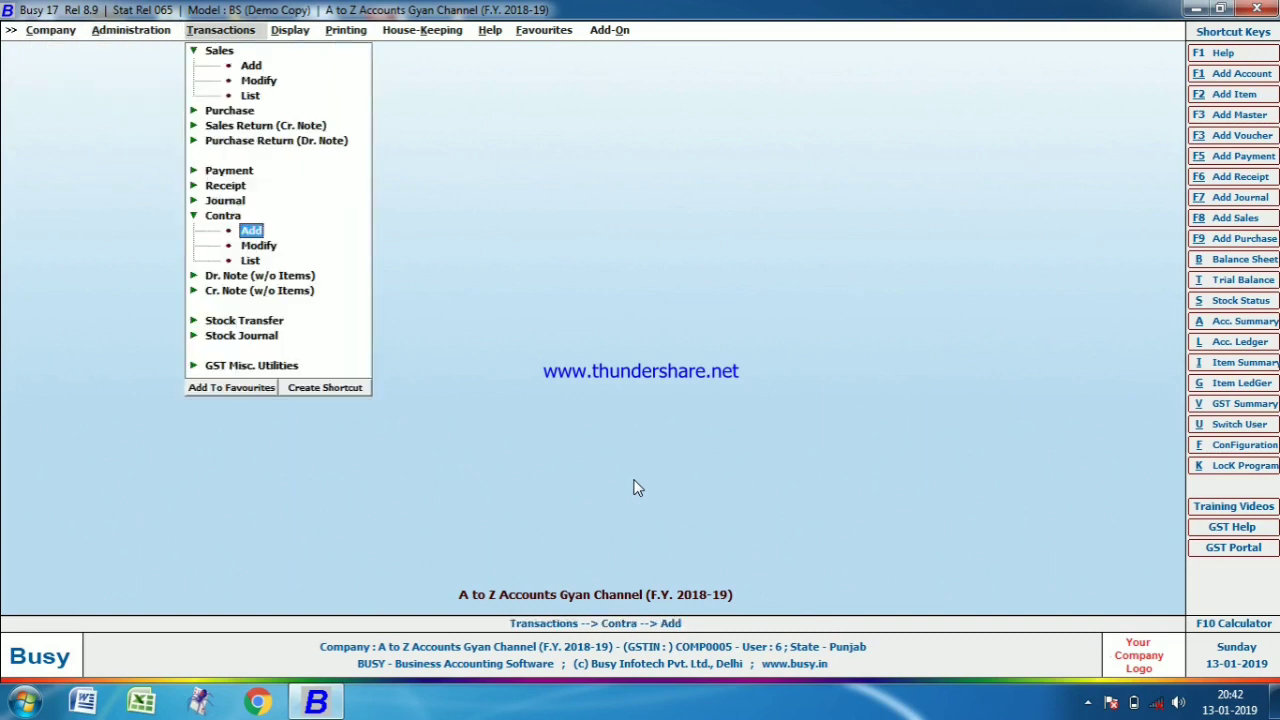
key("Right")
key("Right")
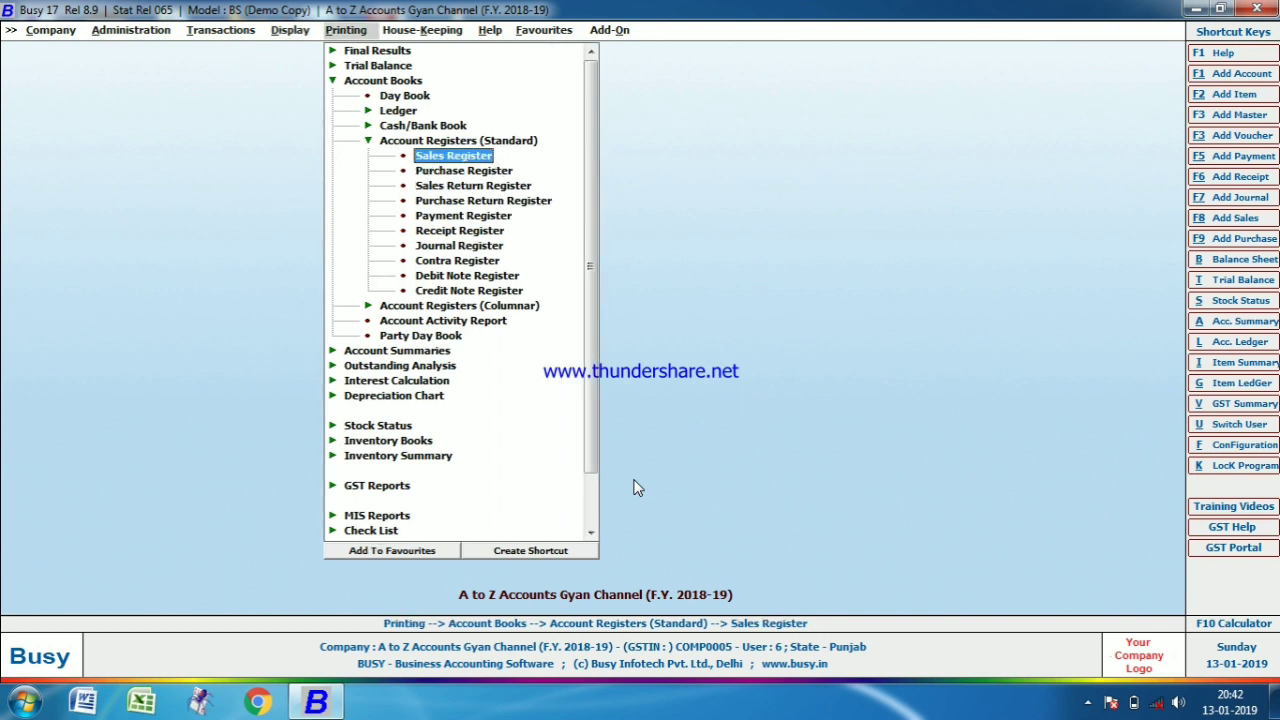
key("Right")
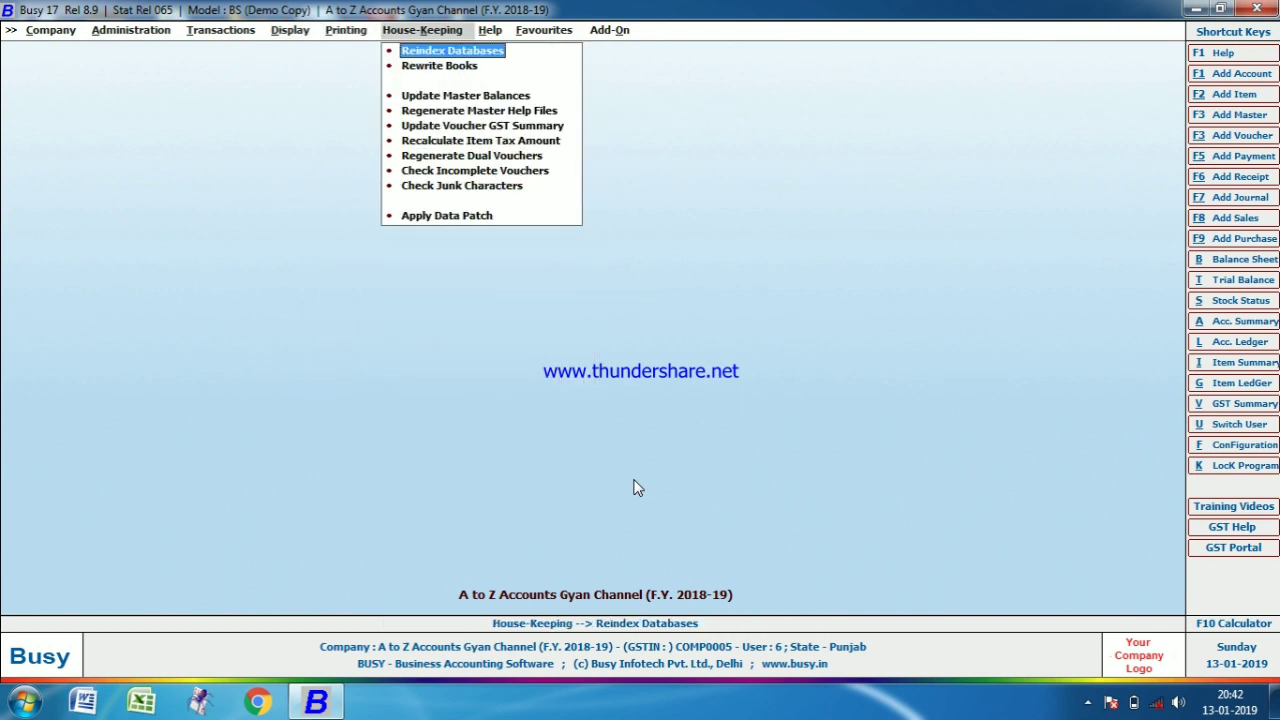
key("Right")
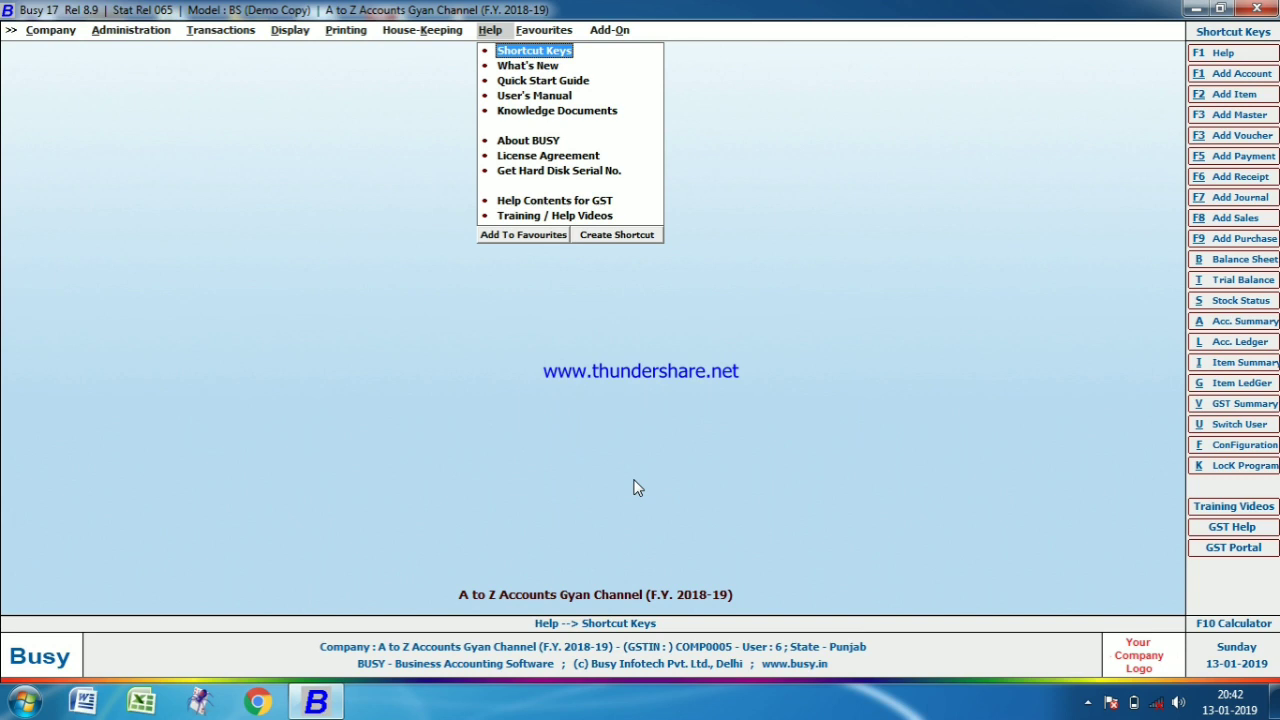
key("Return")
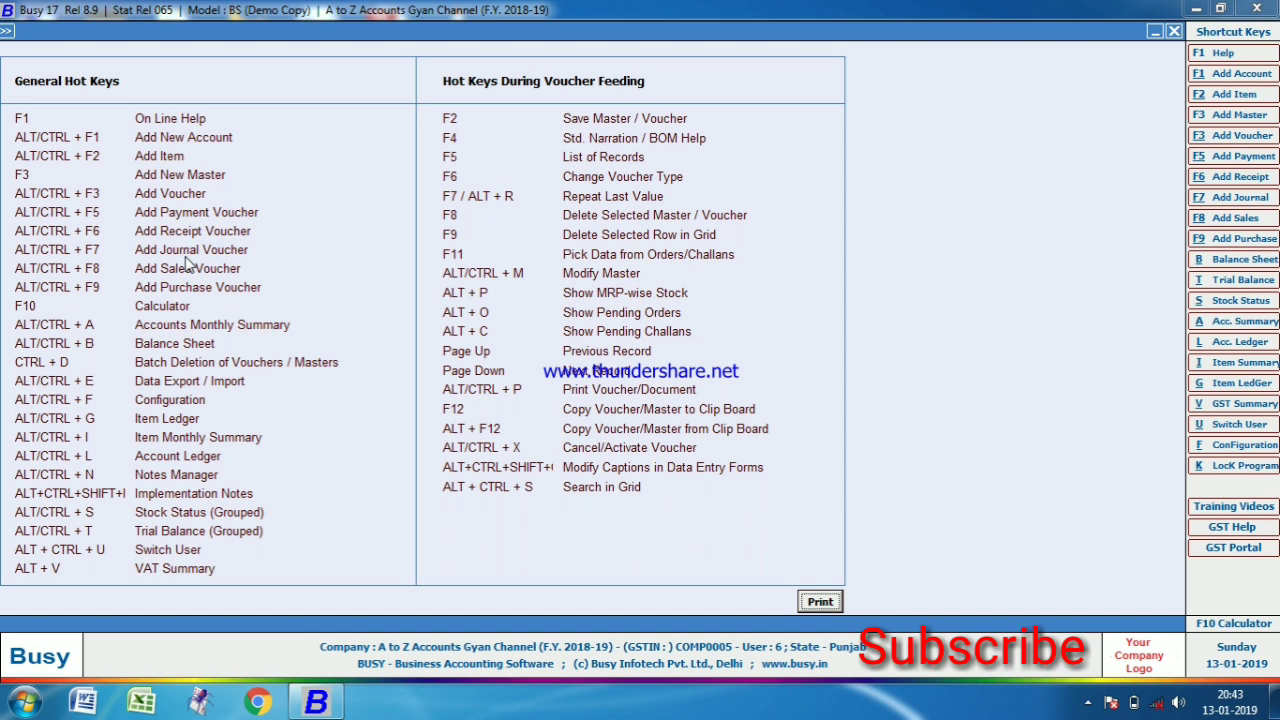
key("Escape")
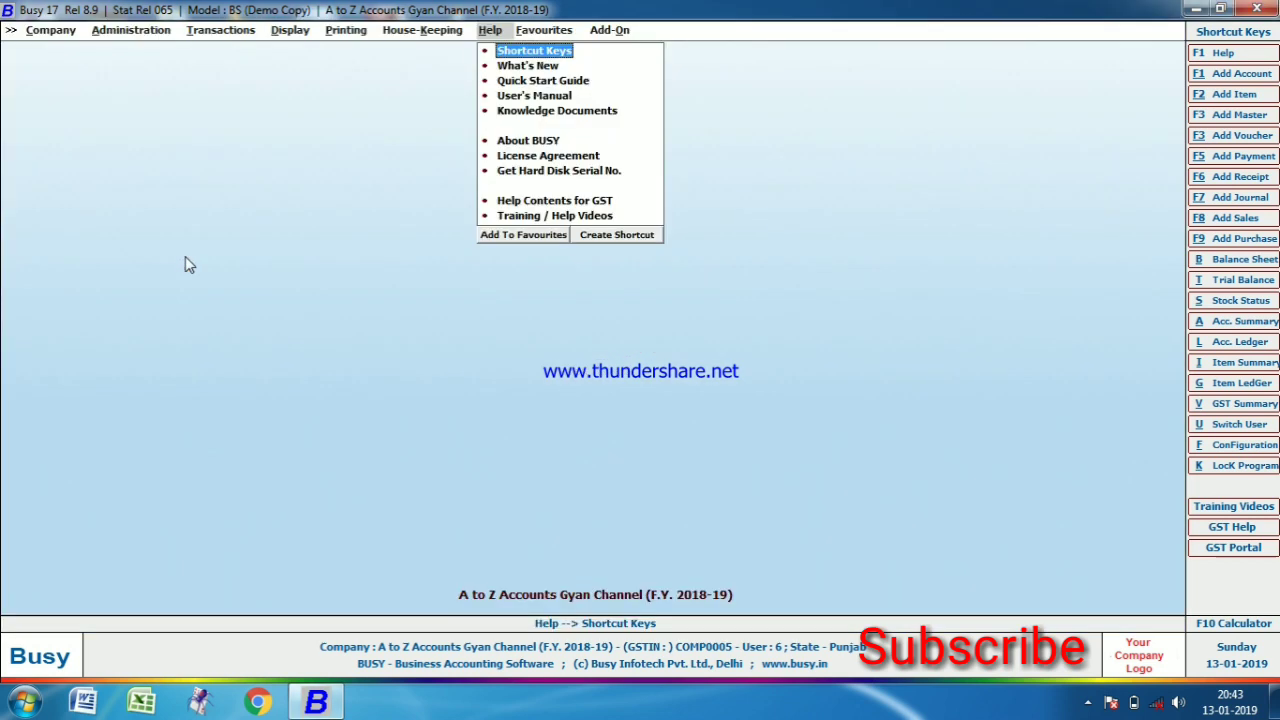
Go to Transactions > Contra > Add and start creating a shortcut for it.
key("Left")
key("Left")
key("Left")
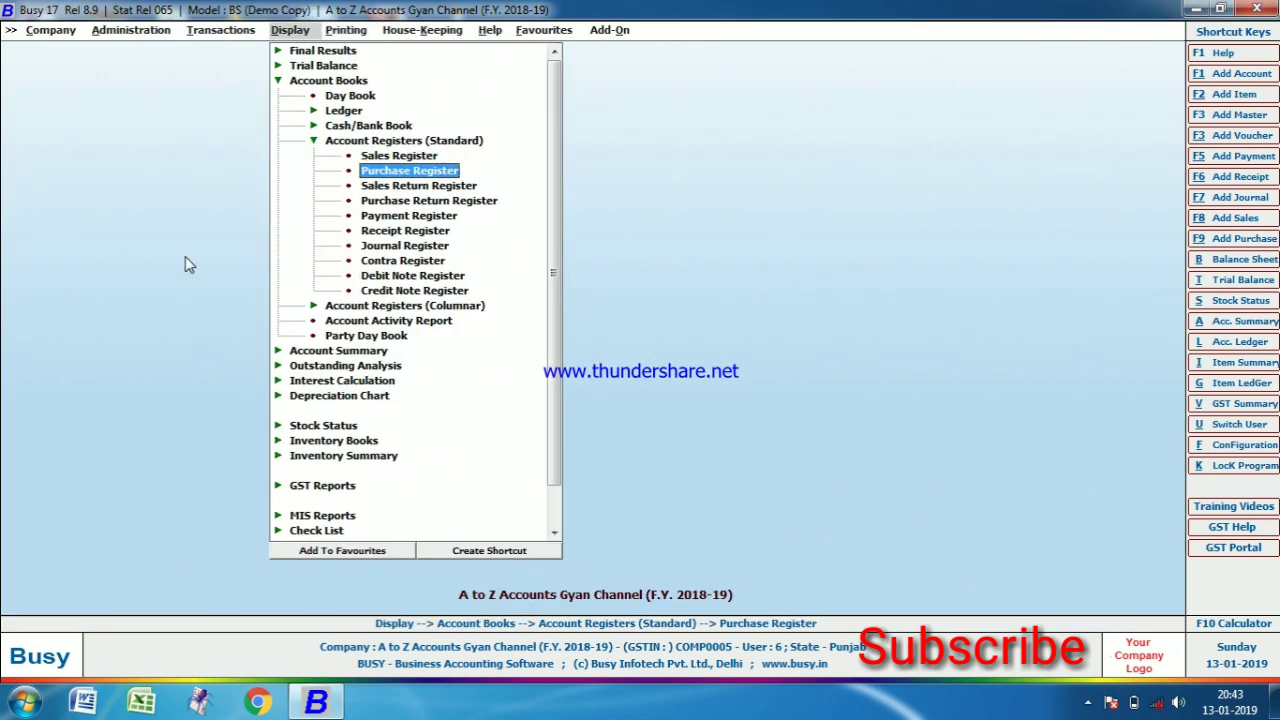
key("Left")
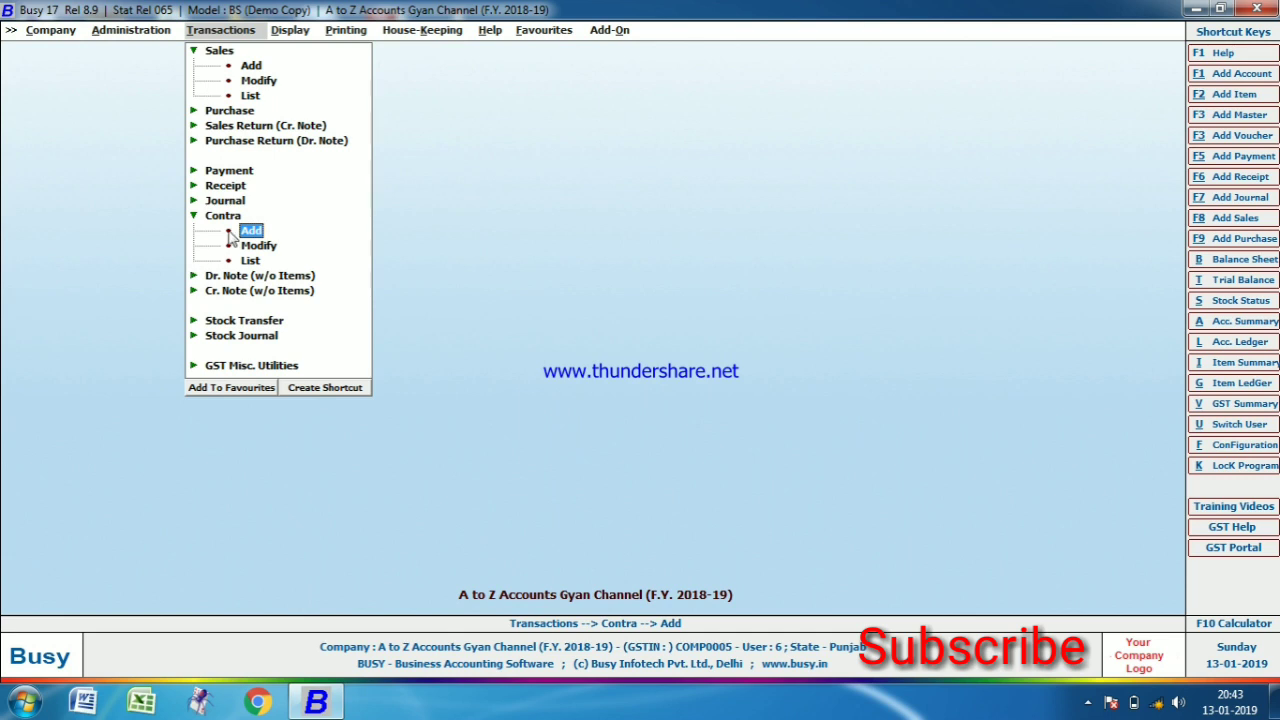
key("Escape")
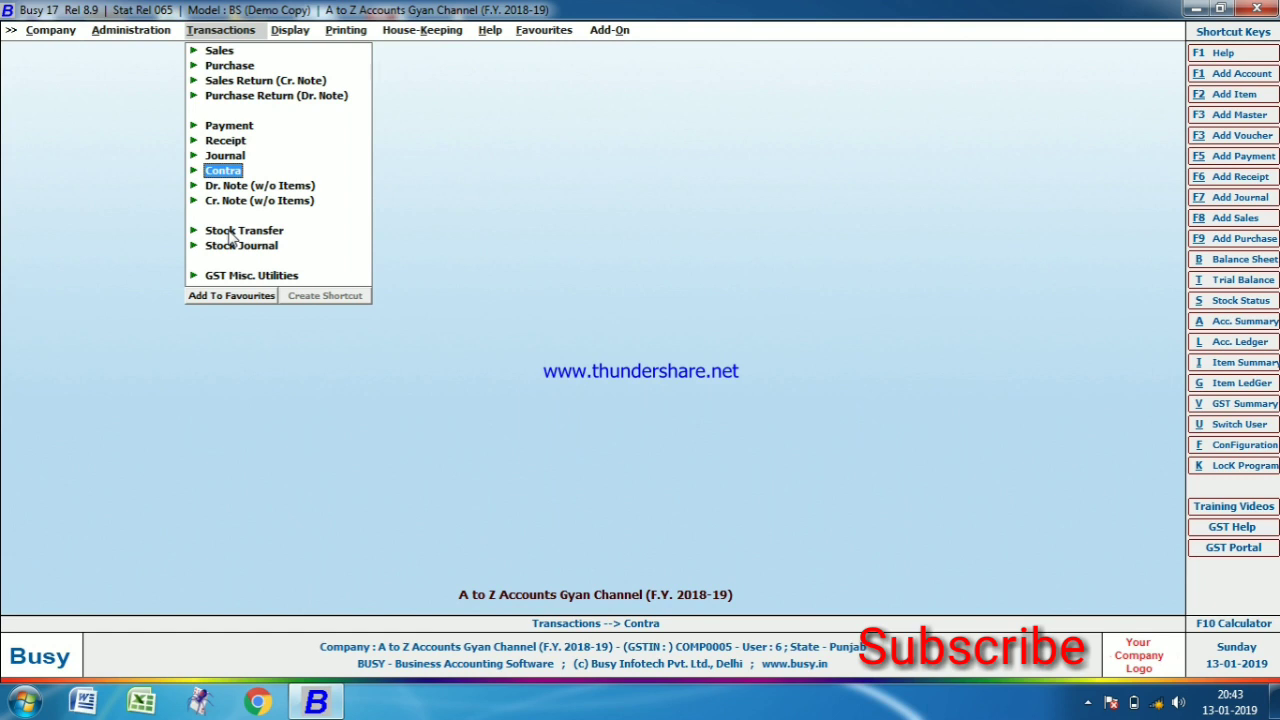
key("Return")
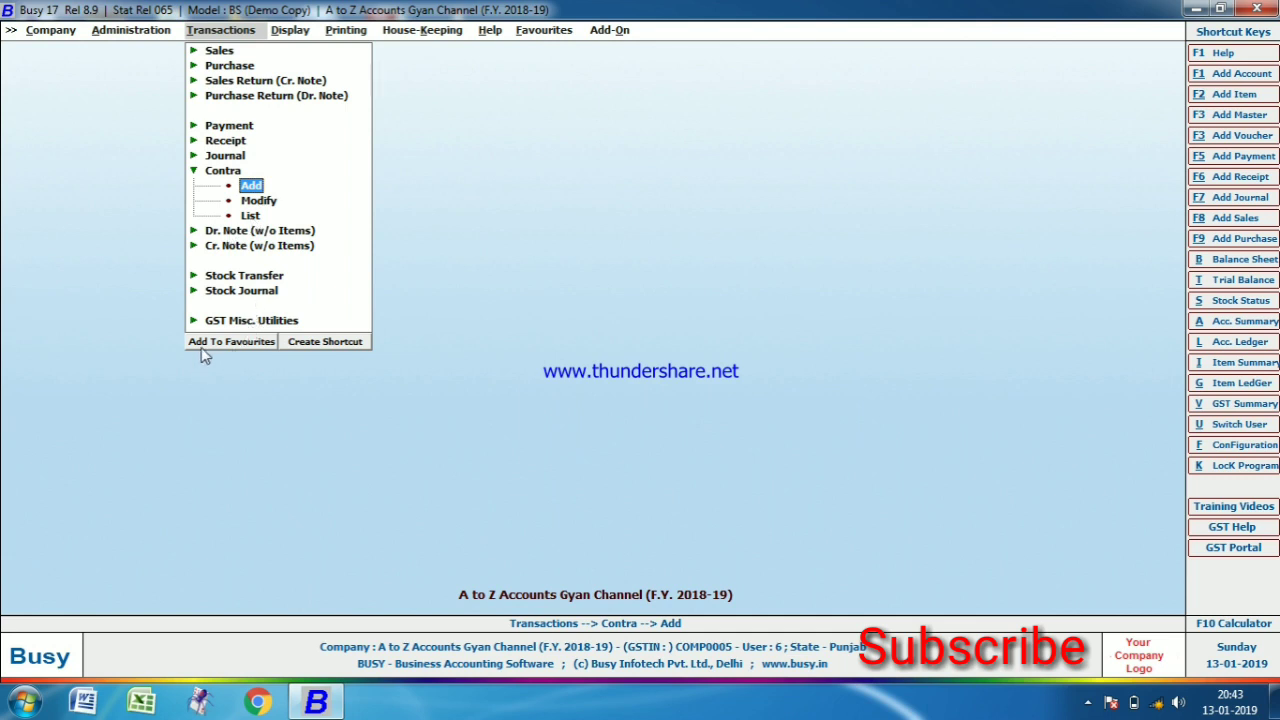
left_click(336, 345)
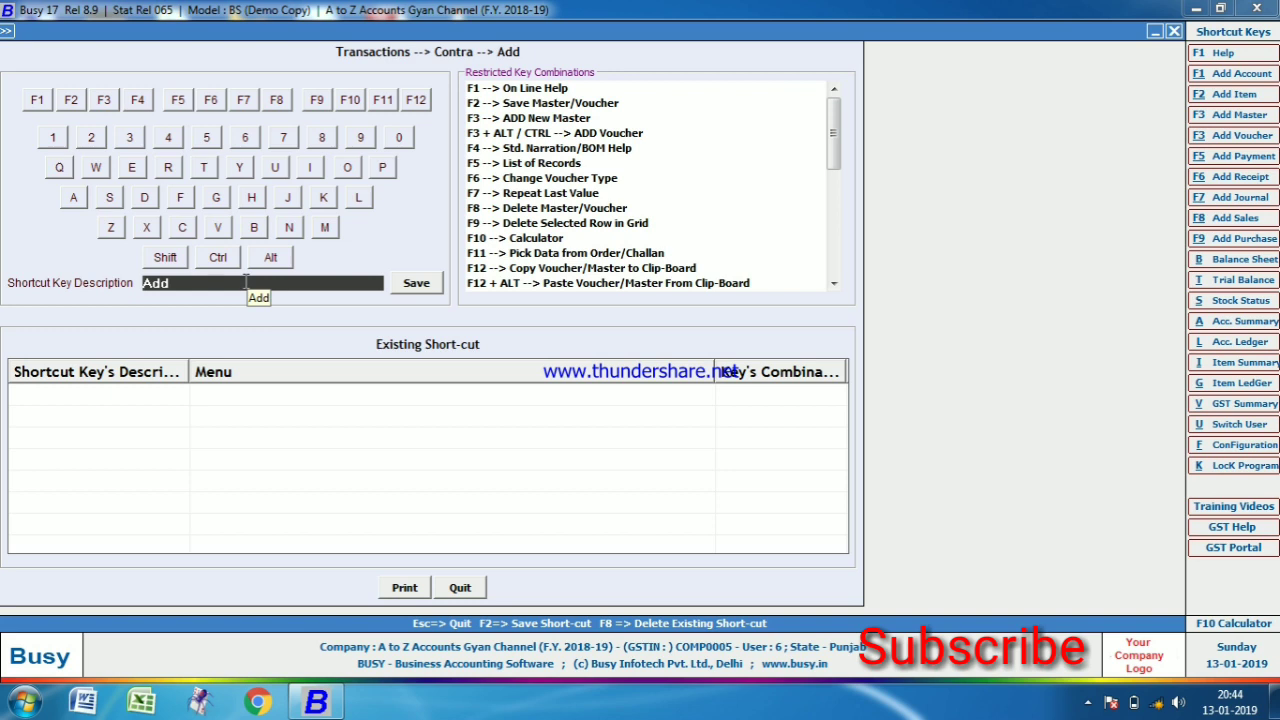
Save Ctrl + 3 as the Contra Add shortcut and dismiss the confirmation.
left_click(224, 259)
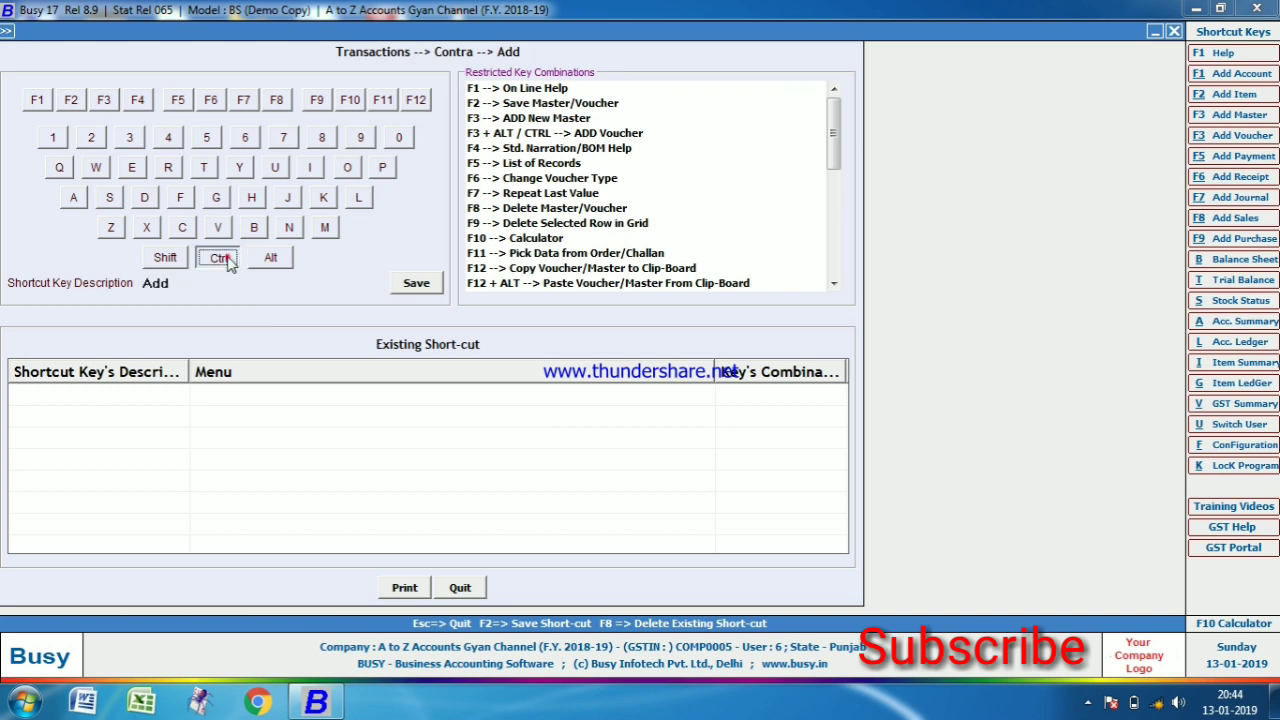
left_click(135, 140)
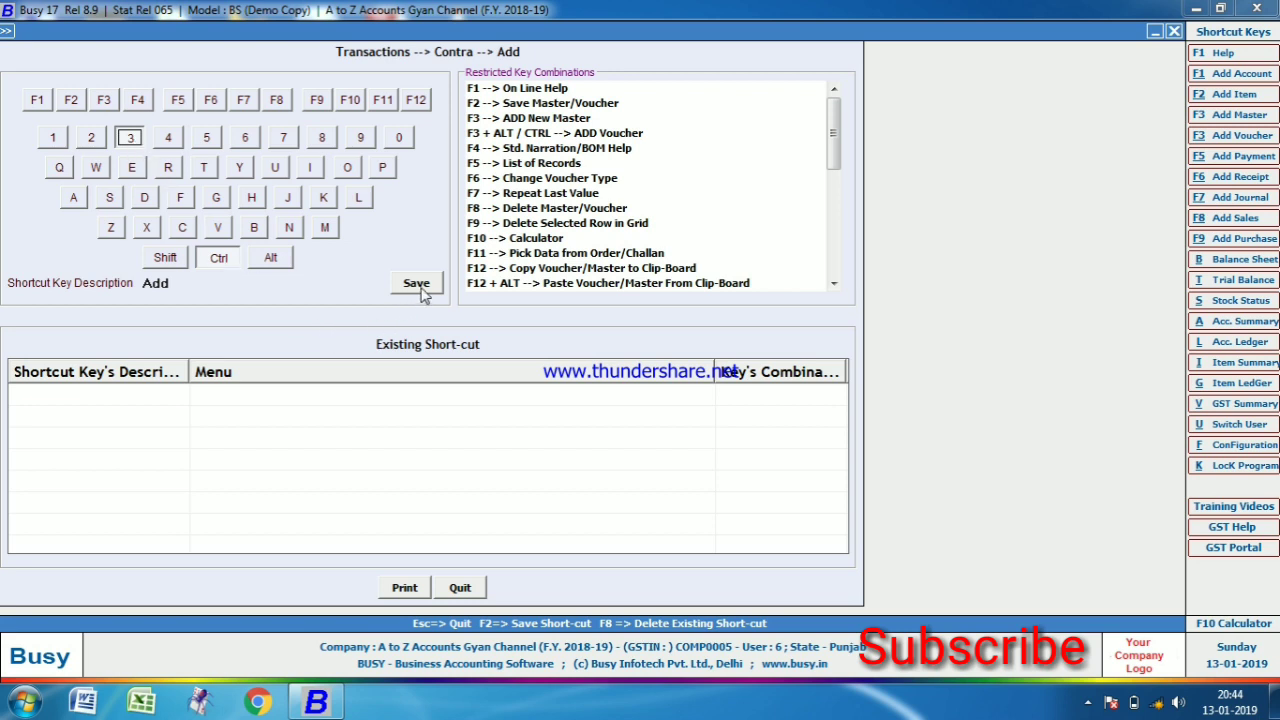
left_click(418, 286)
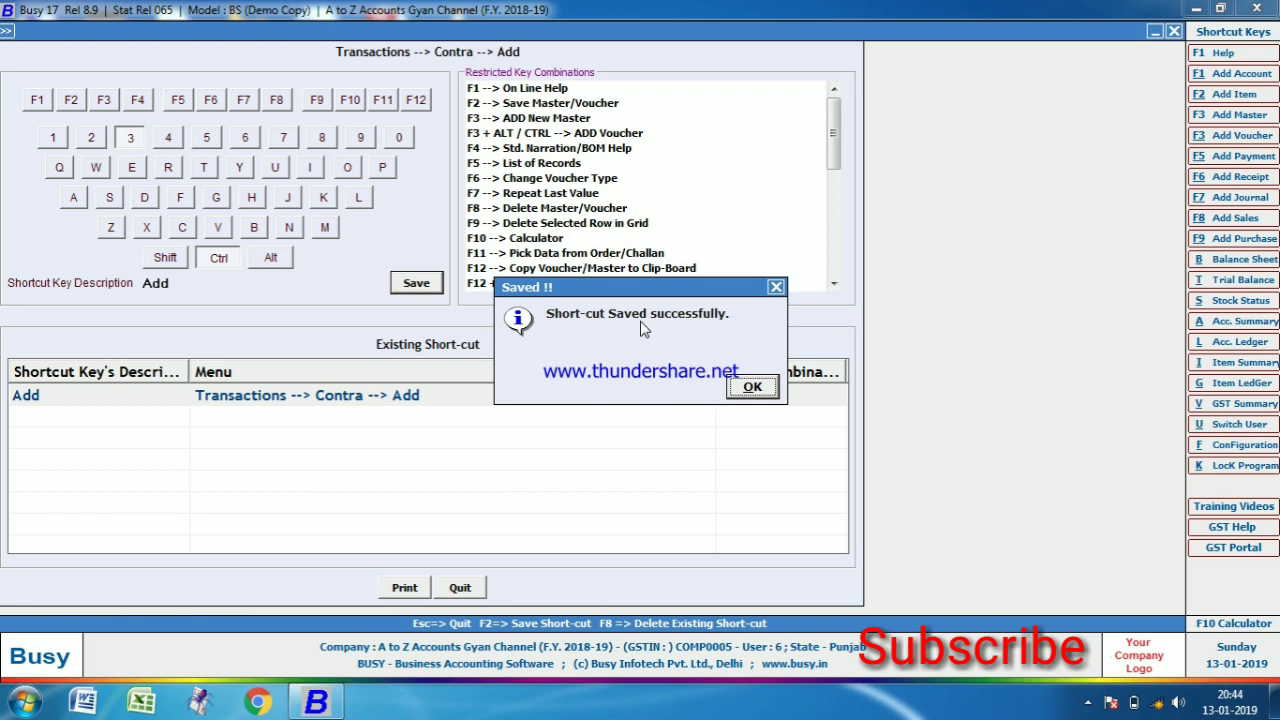
left_click(739, 390)
left_click(741, 388)
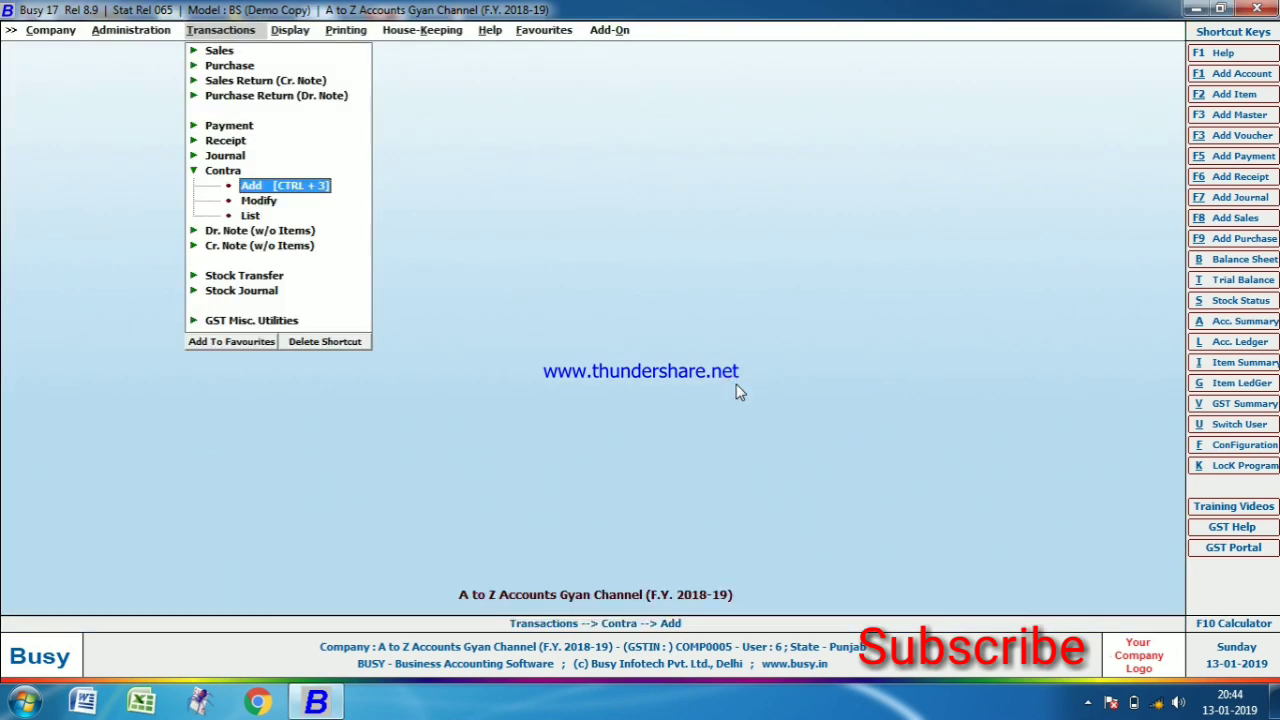
From the Display Ledger reports, test Ctrl + 3 to open Add Contra Voucher, then close it.
key("Left")
key("Right")
key("Up")
key("Up")
key("Up")
key("Up")
key("Up")
key("Down")
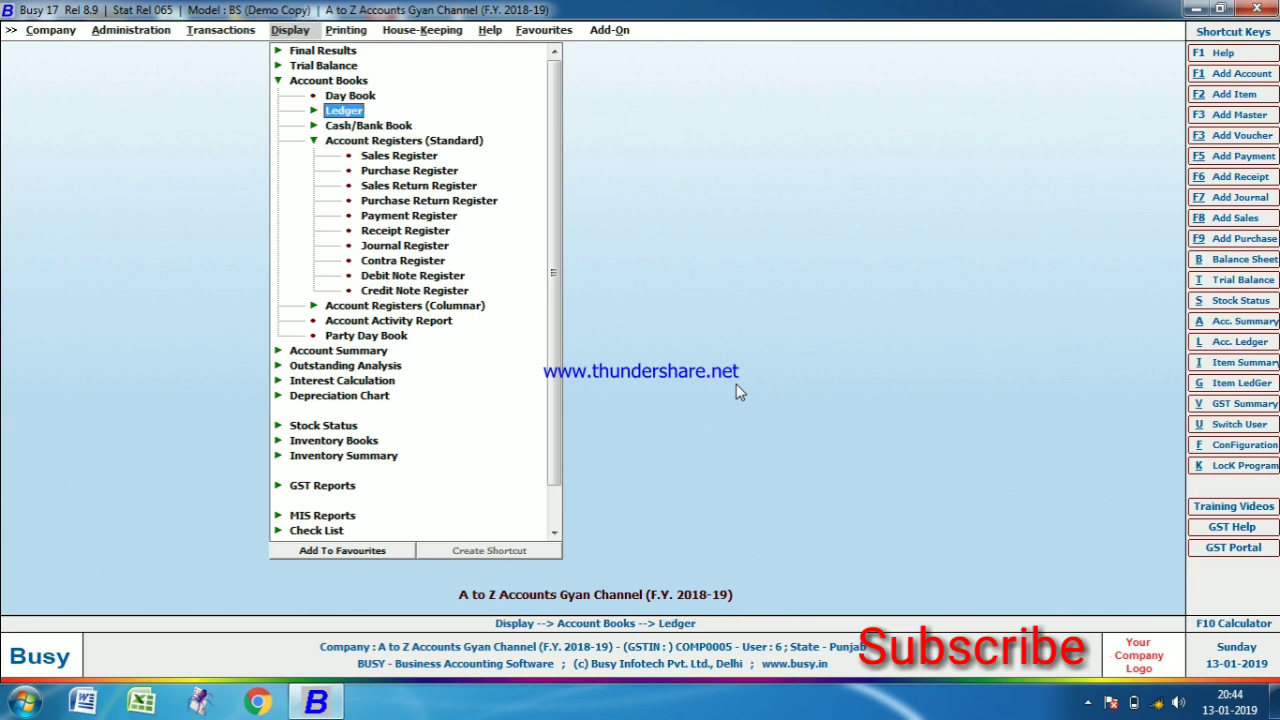
key("Right")
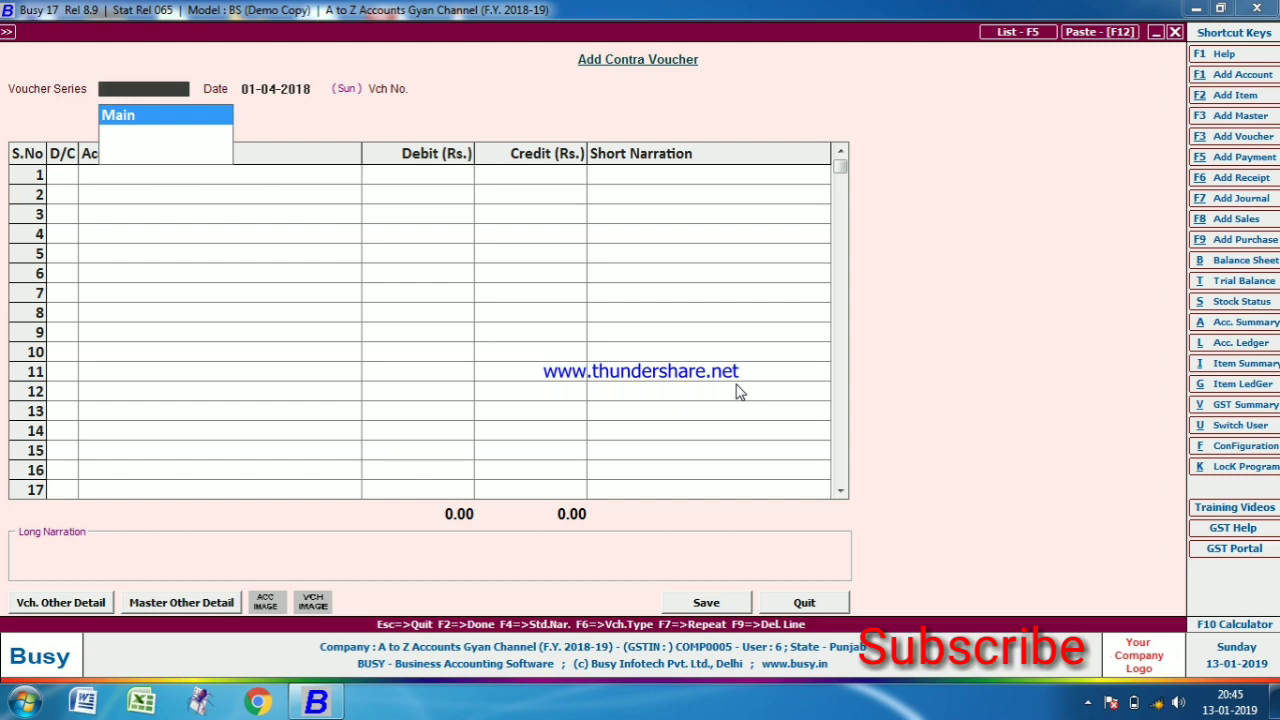
key("Return")
key("Escape")
key("Escape")
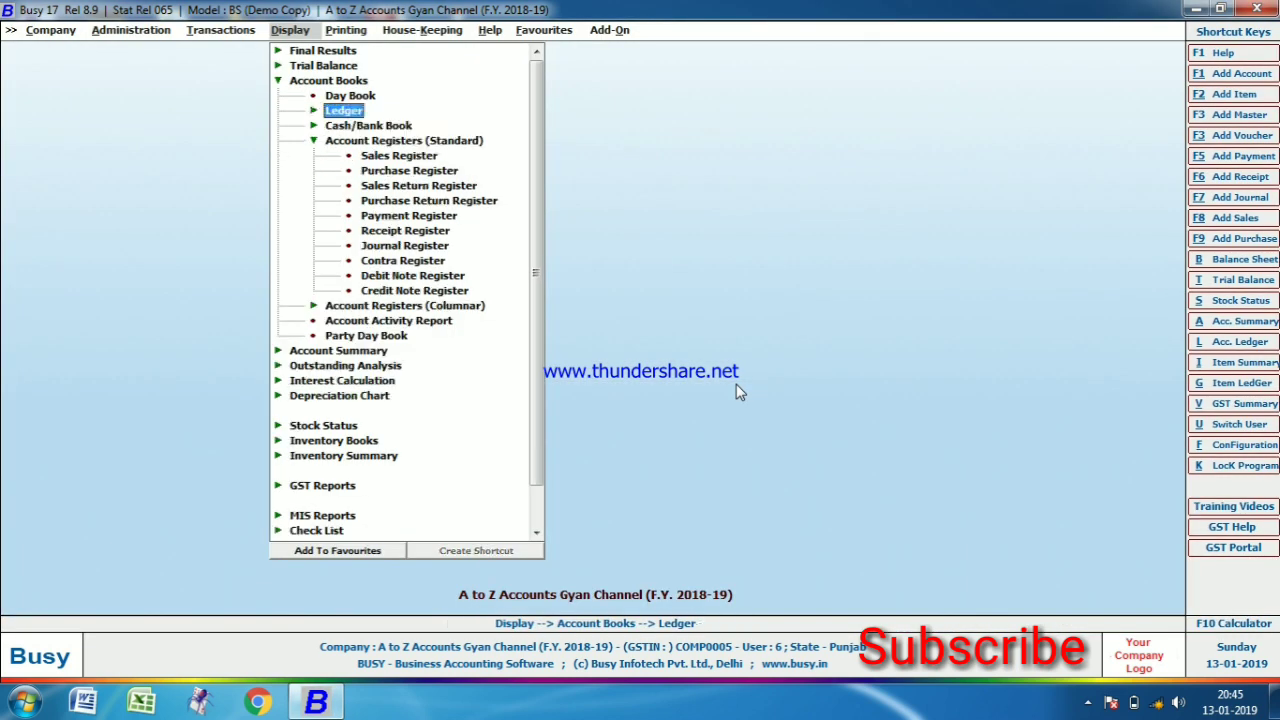
key("Escape")
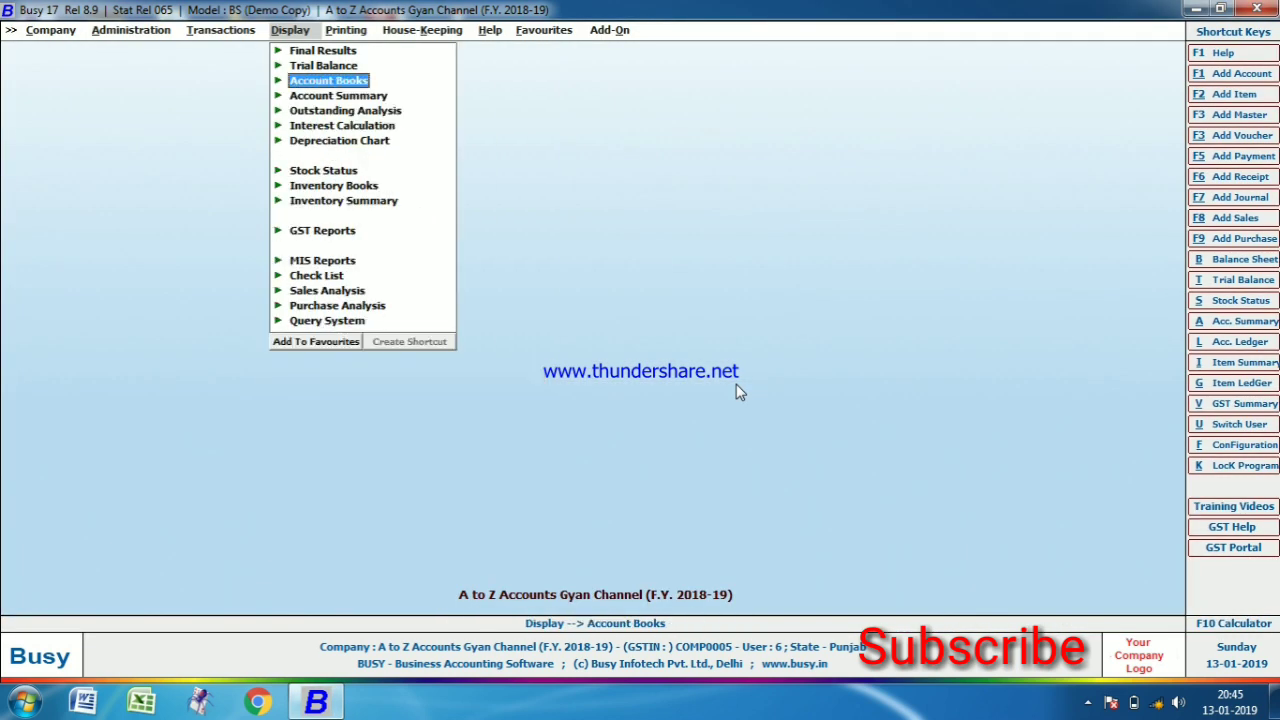
Go to Display > Account Books > Account Registers (Standard) and start a shortcut for Sales Register.
key("Down")
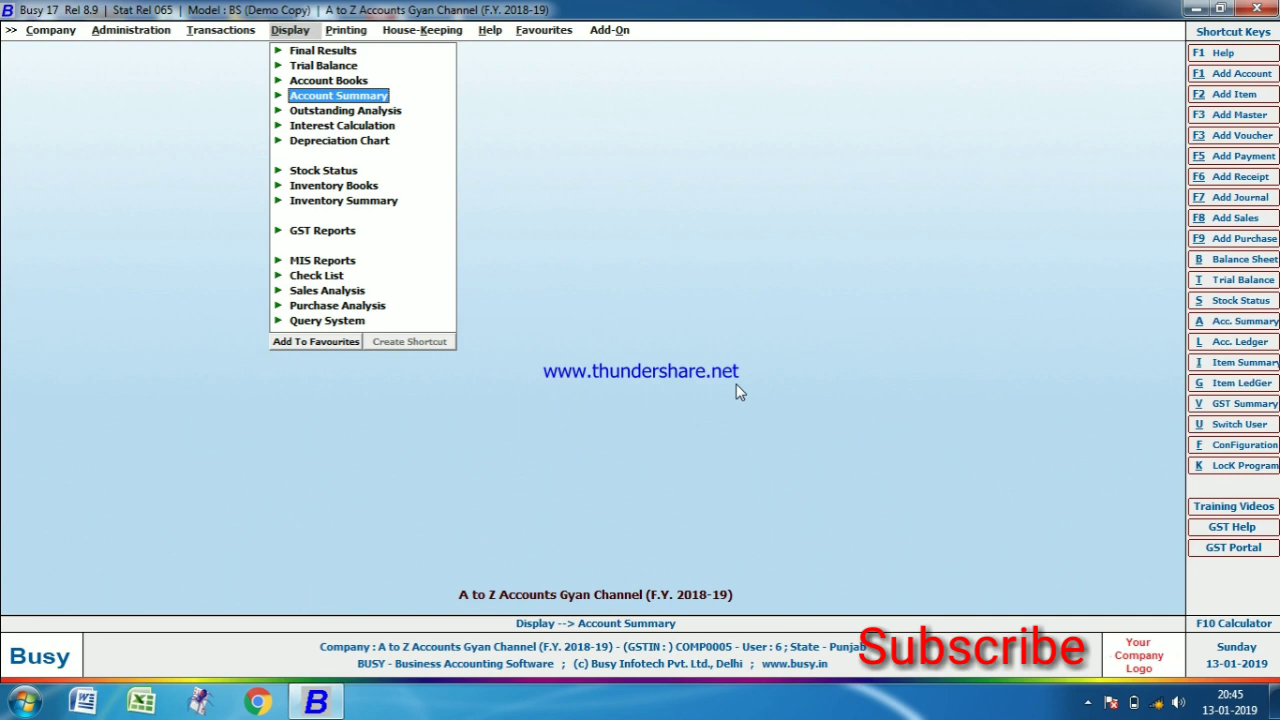
key("Return")
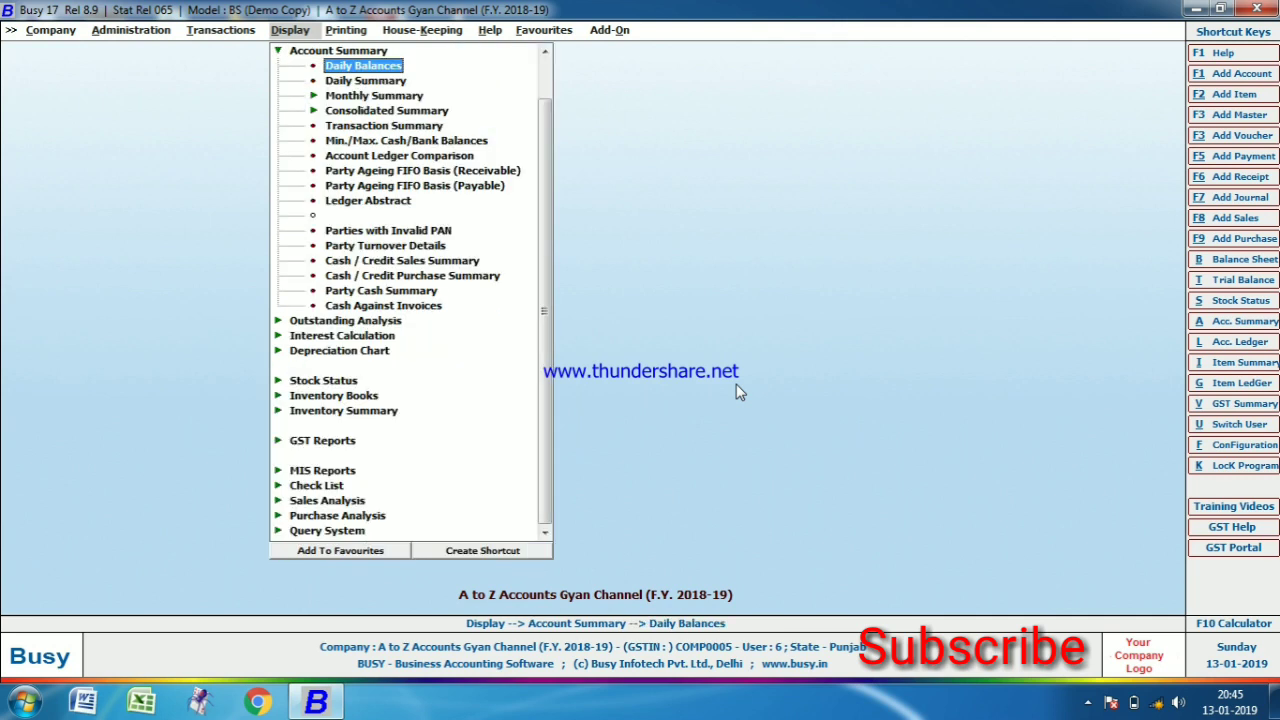
key("Escape")
key("Down")
key("Up")
key("Up")
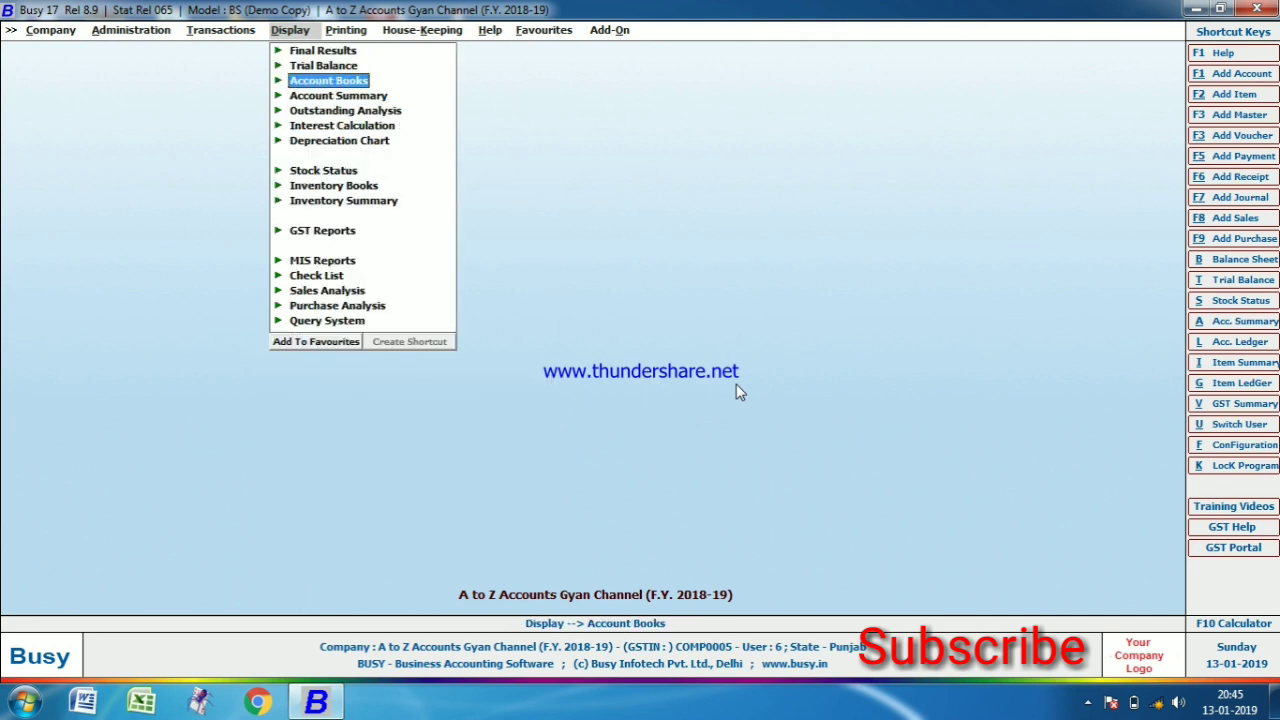
key("Return")
key("Down")
key("Down")
key("Down")
key("Down")
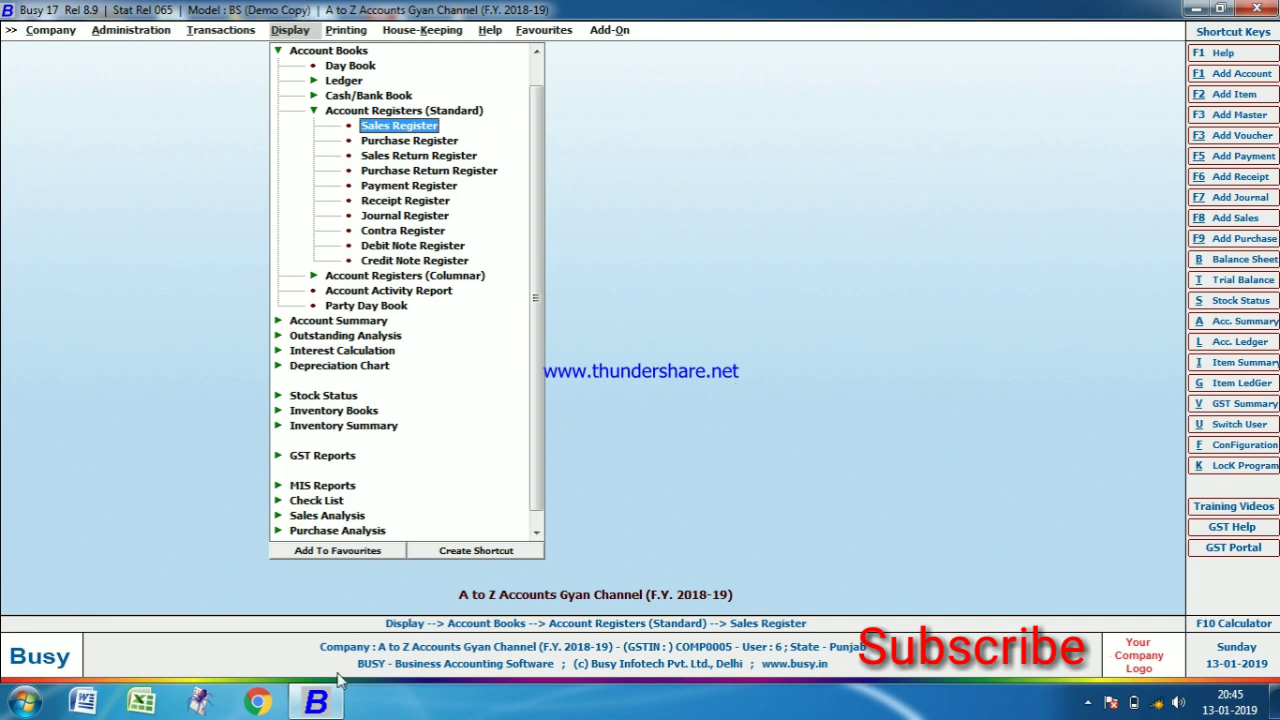
left_click(502, 552)
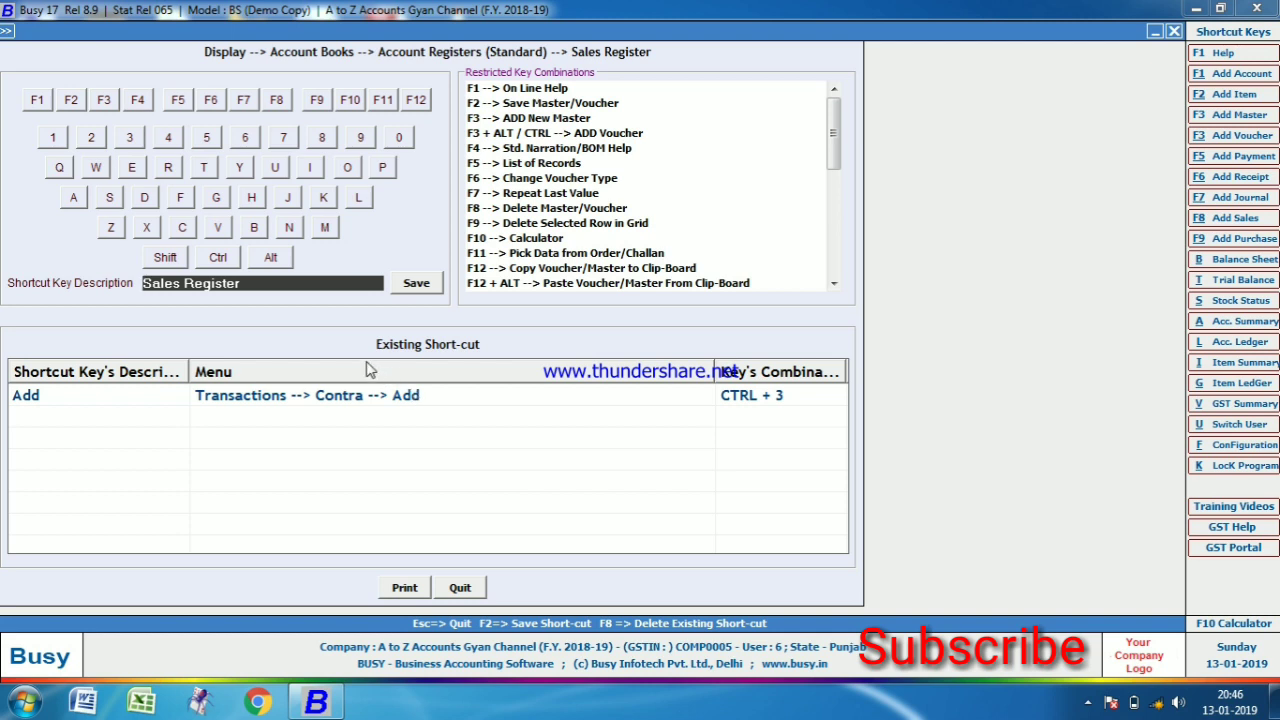
Save Ctrl + 8 as the Sales Register shortcut and dismiss the success message.
left_click(220, 257)
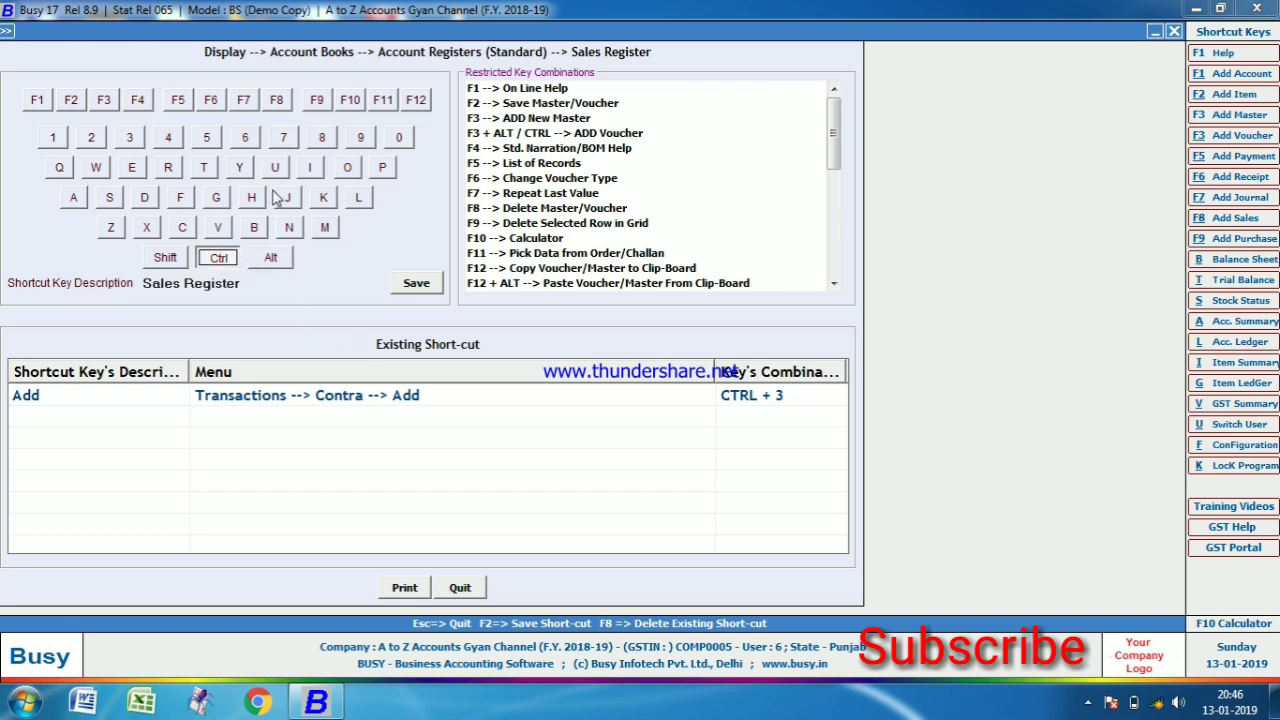
left_click(322, 141)
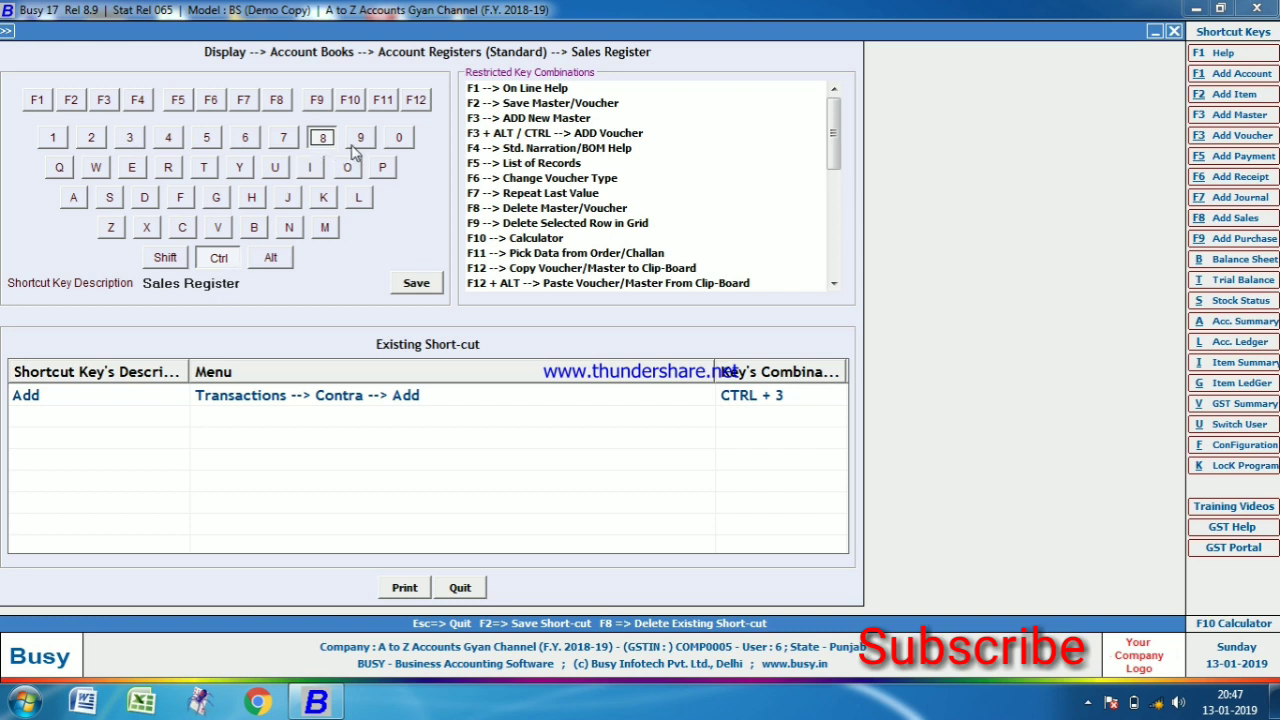
left_click(430, 282)
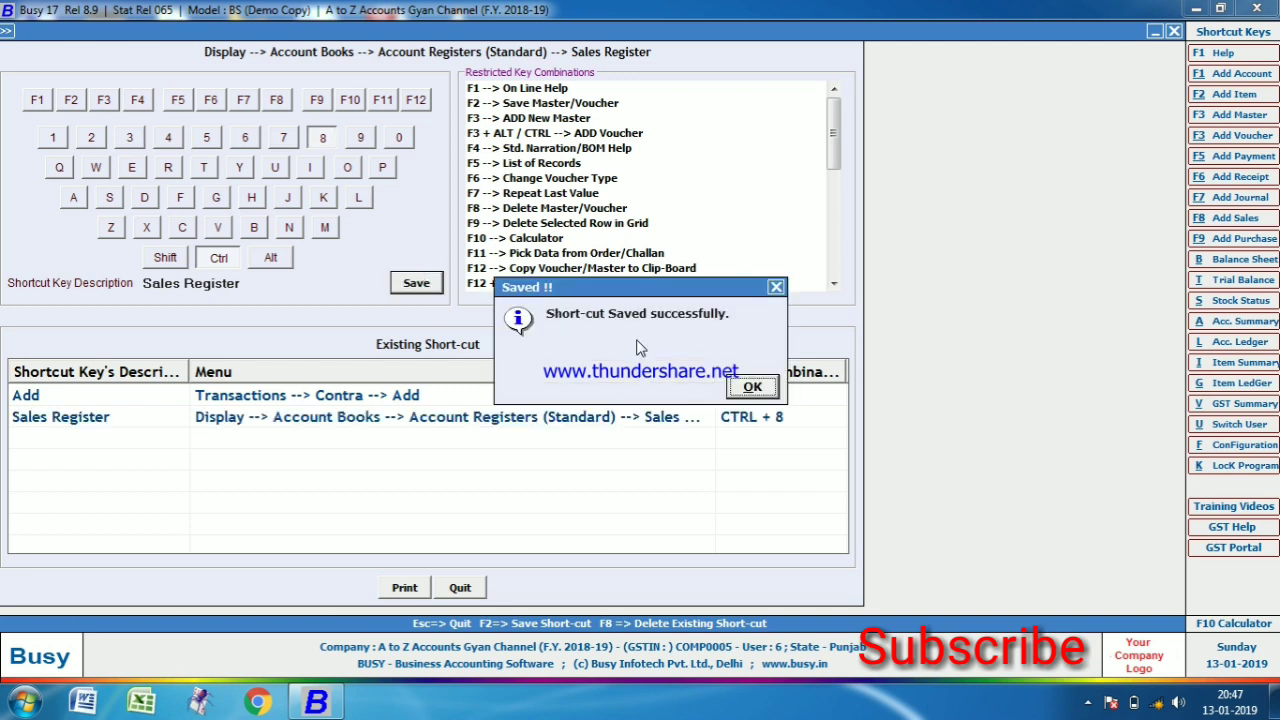
left_click(748, 385)
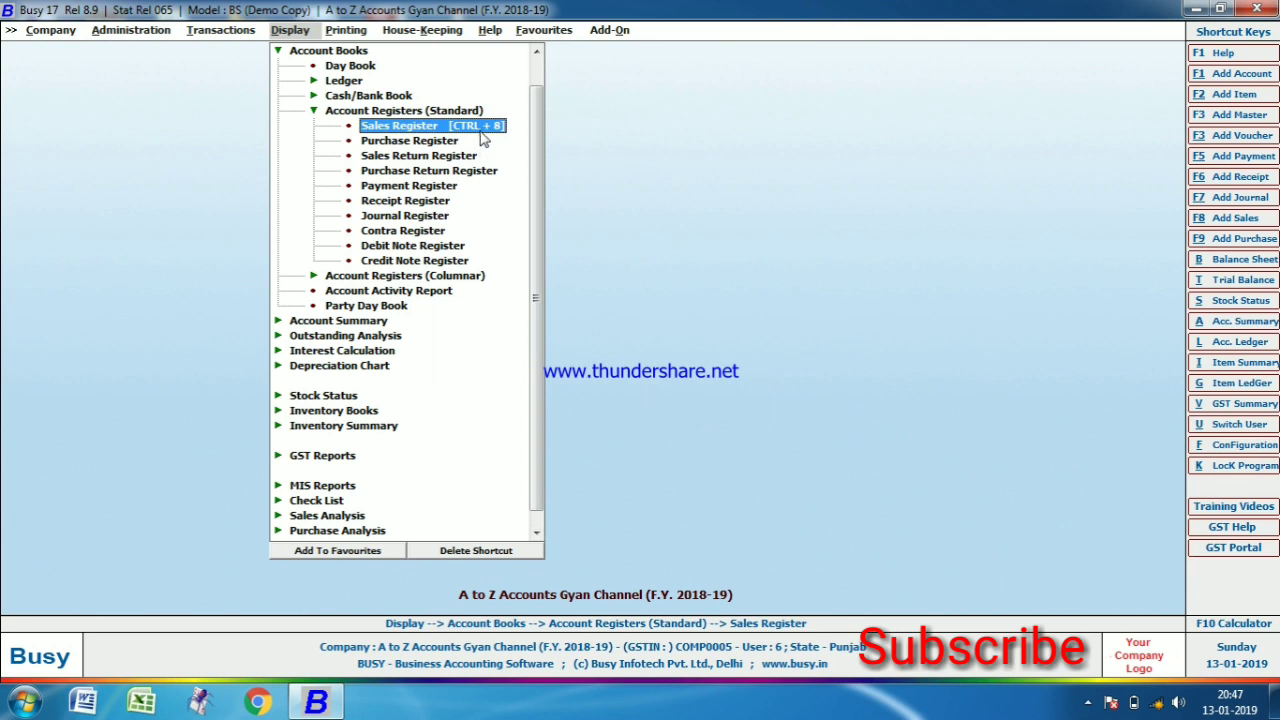
Test the Sales Register shortcut, dismiss its type prompt, and move to Purchase Register.
key("Left")
key("Left")
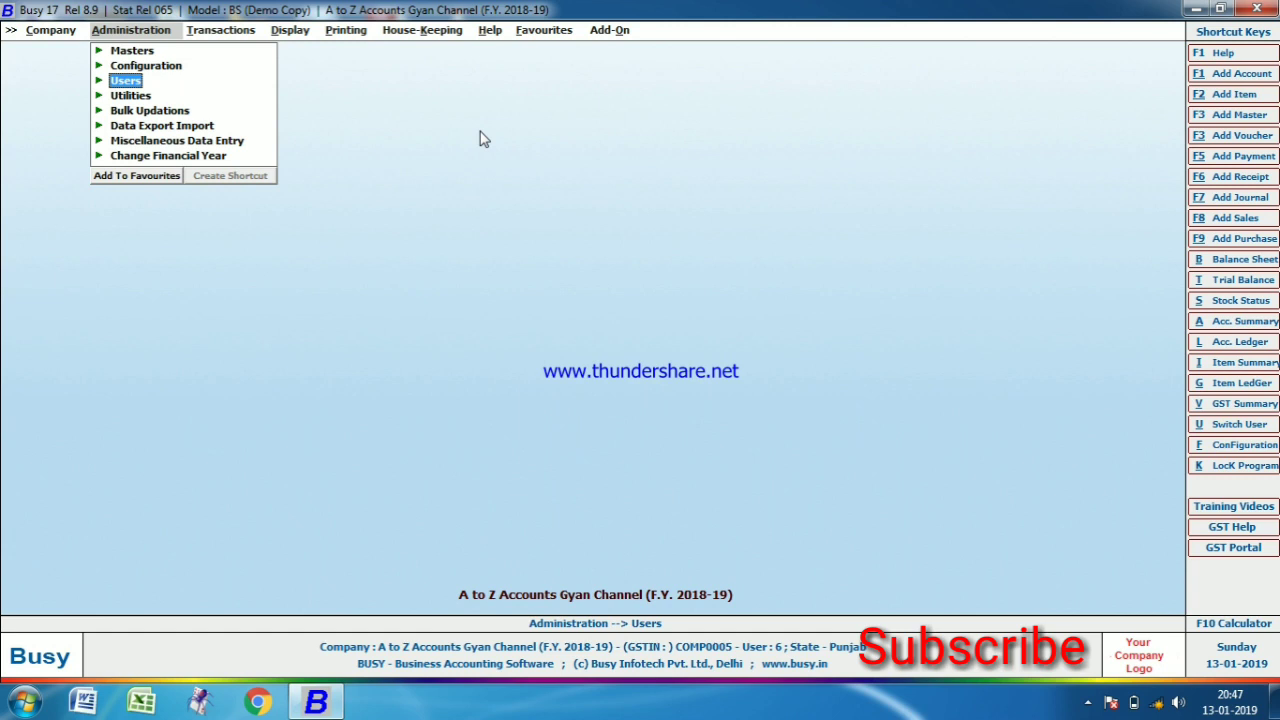
key("alt+s")
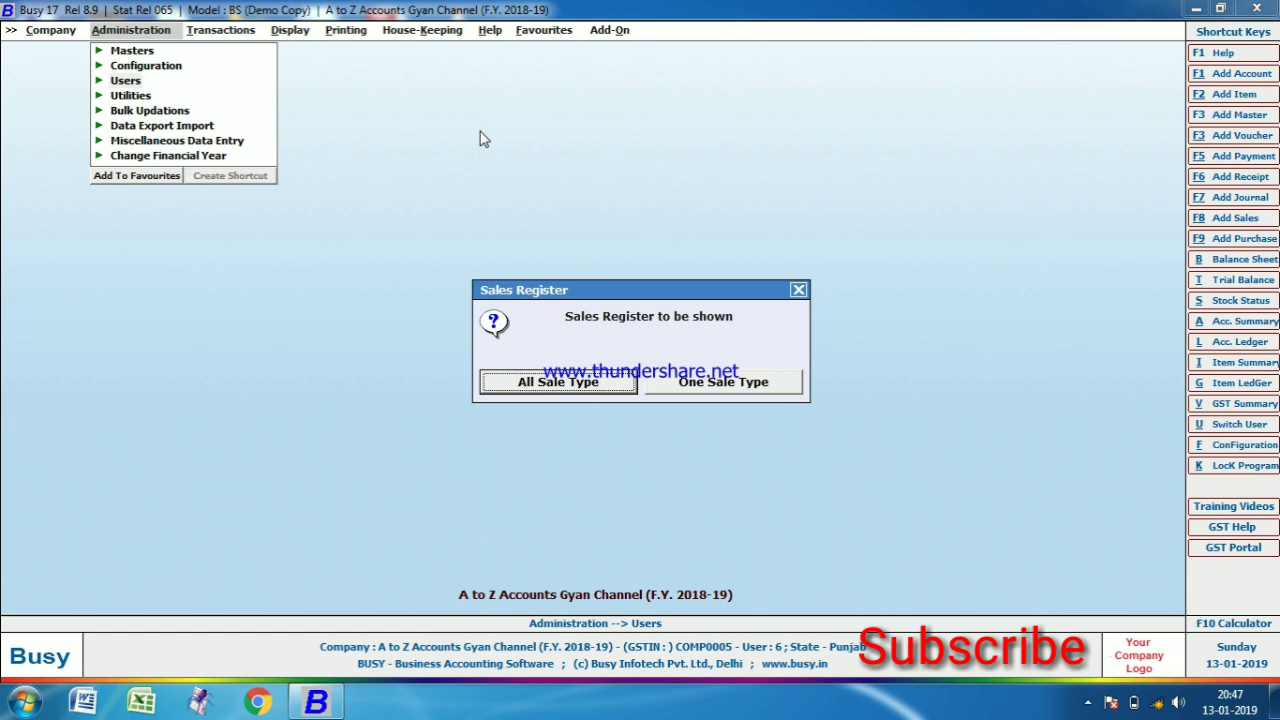
key("Escape")
key("Right")
key("Right")
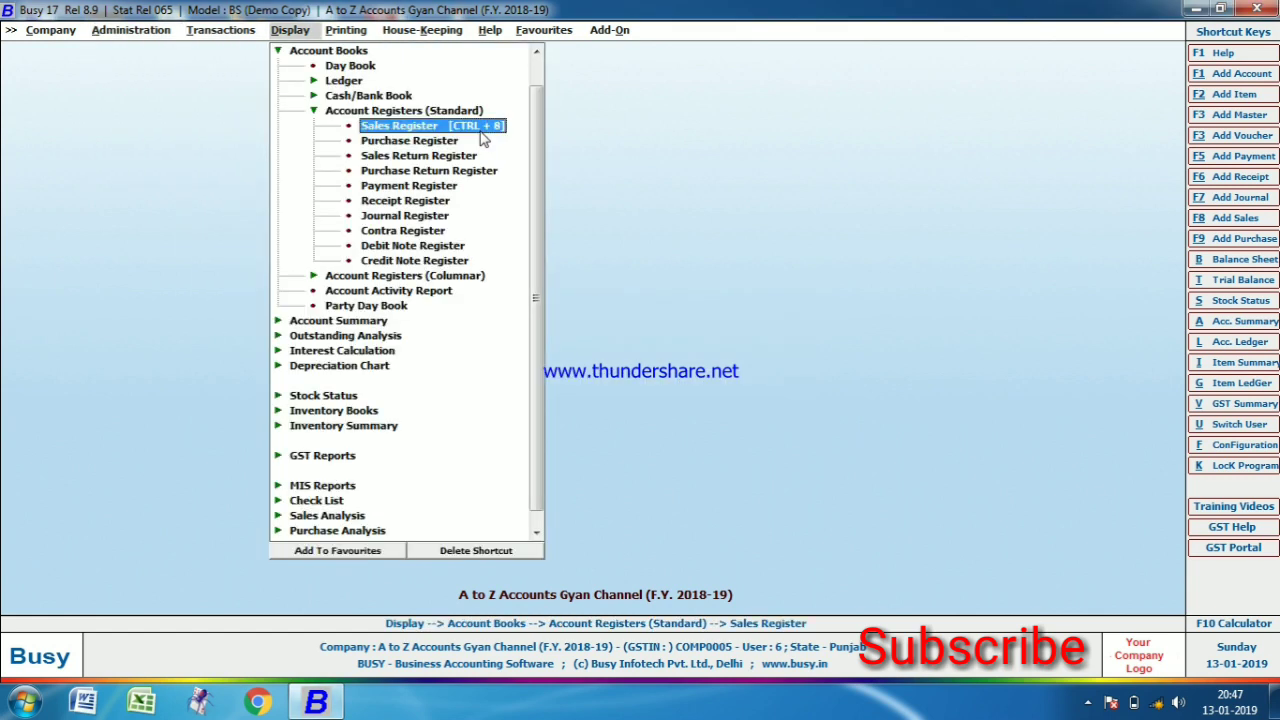
key("Down")
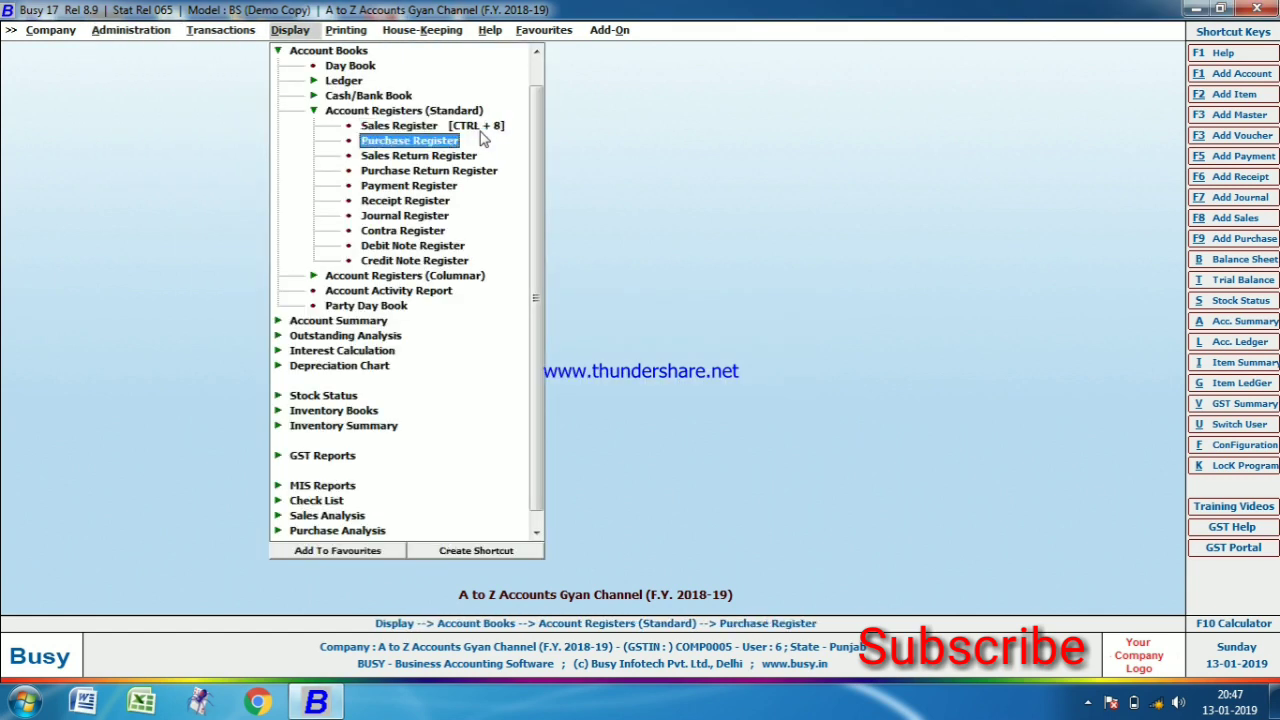
Create and save Ctrl + 9 as the Purchase Register shortcut, acknowledging the Saved message.
left_click(467, 551)
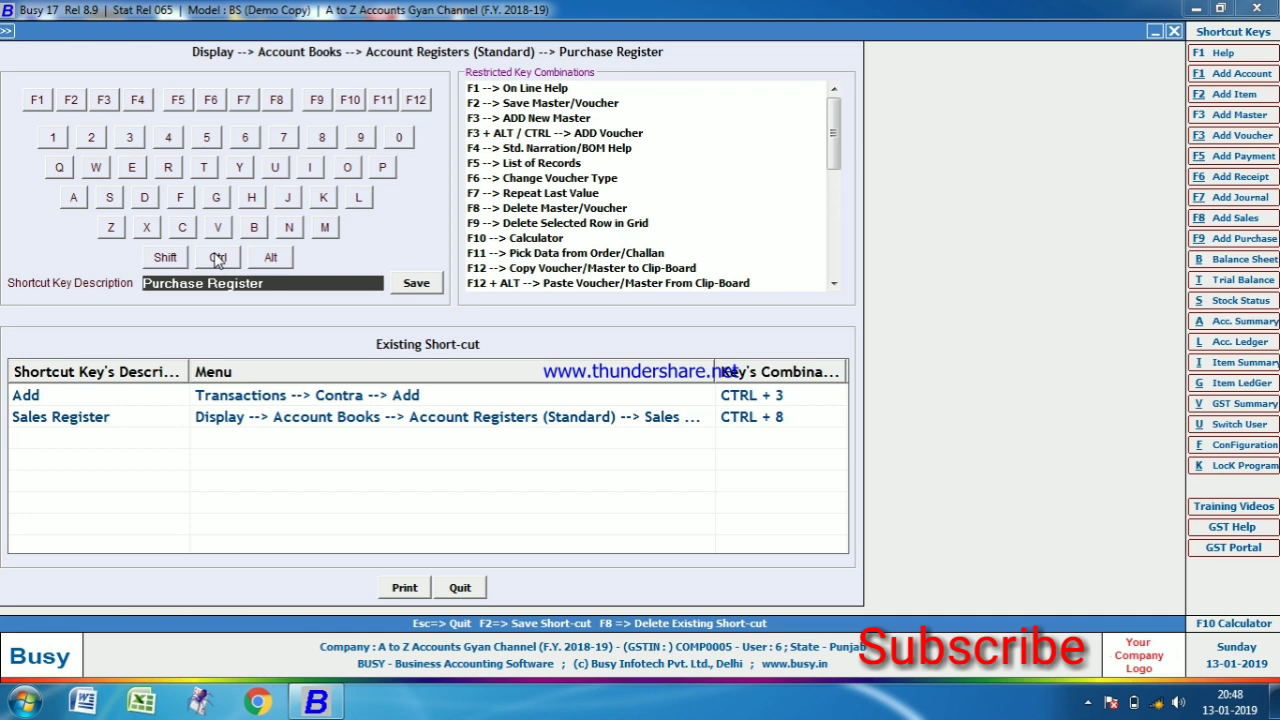
left_click(218, 258)
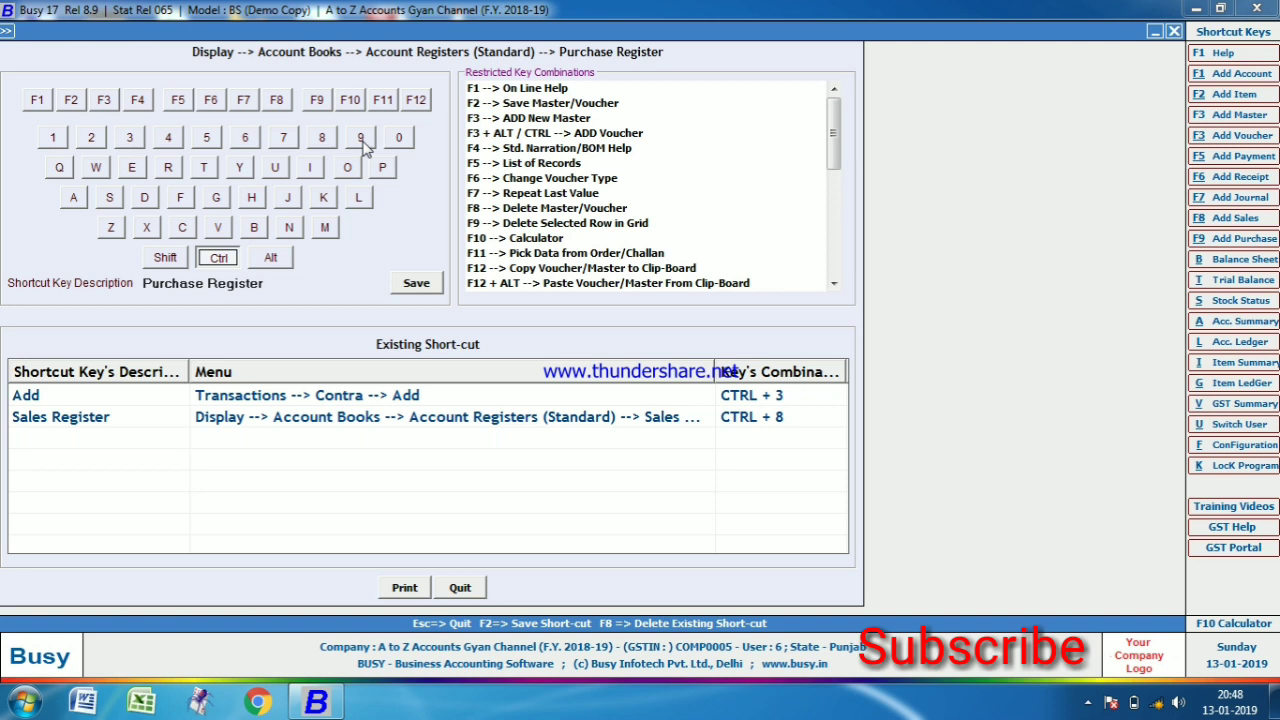
left_click(362, 140)
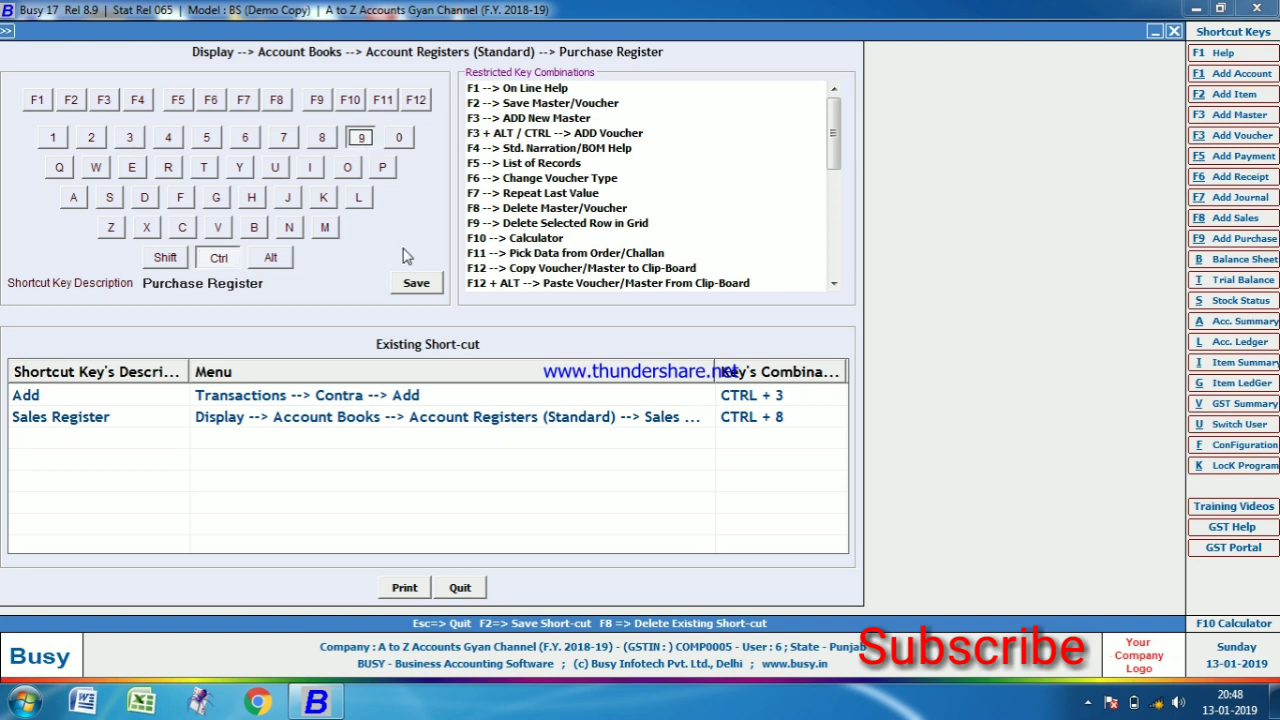
left_click(416, 284)
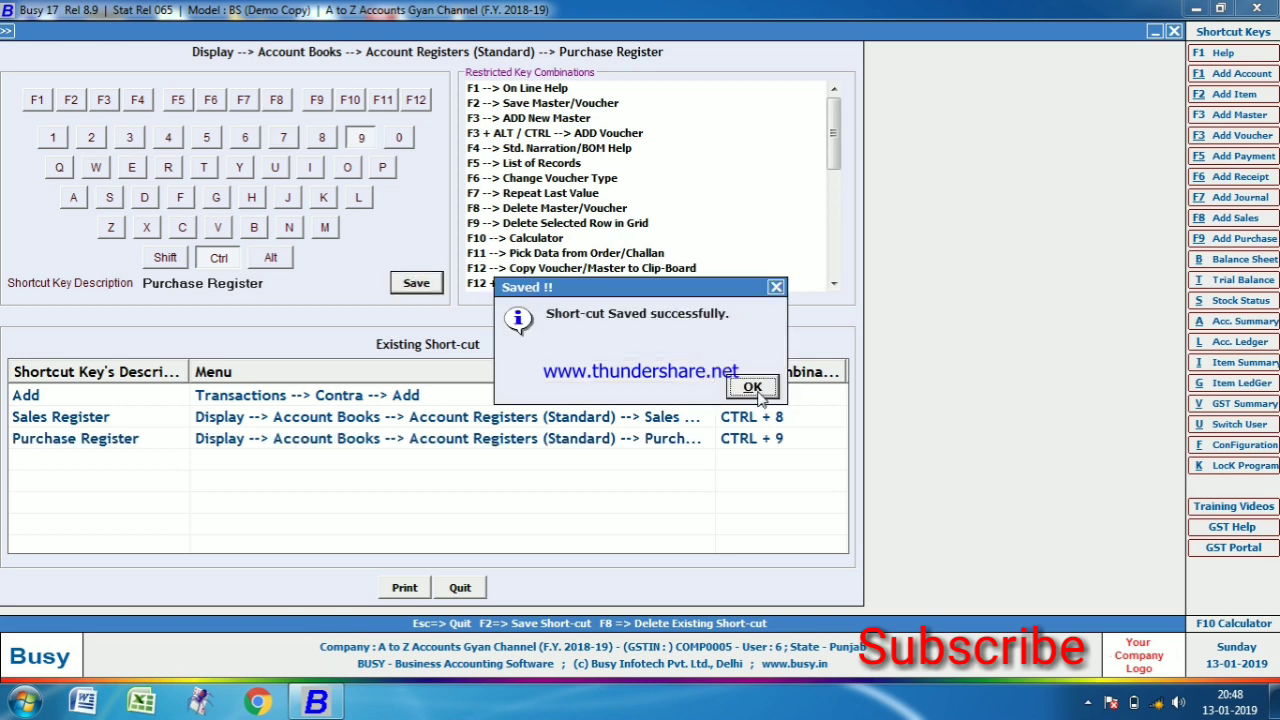
left_click(759, 392)
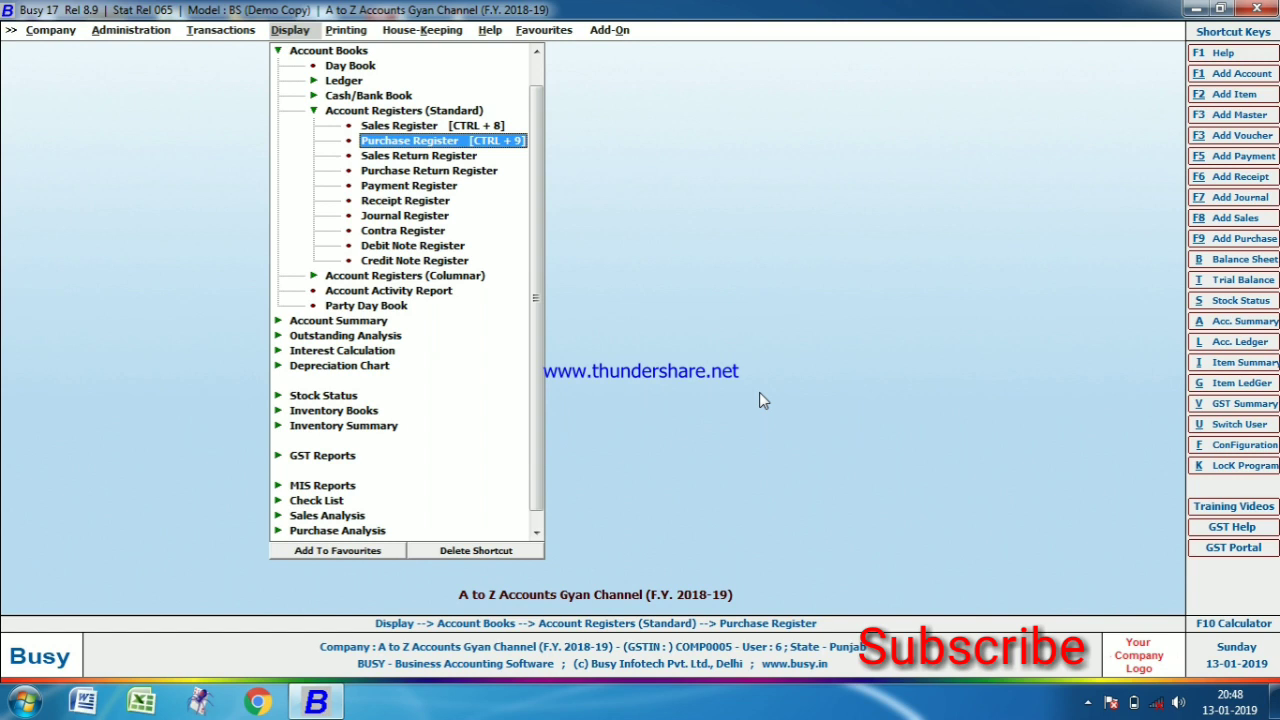
Collapse Account Registers and Account Books, then expand Account Summary down to Min./Max. Cash/Bank Balances.
key("Escape")
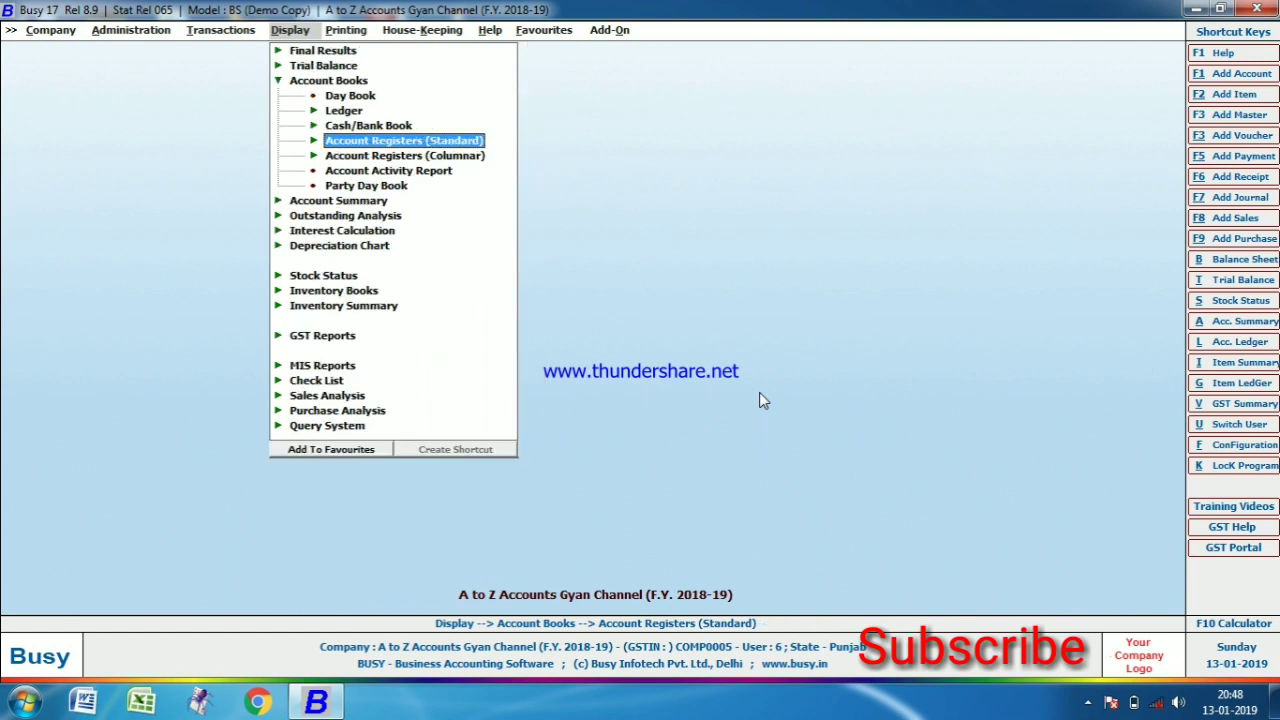
key("Escape")
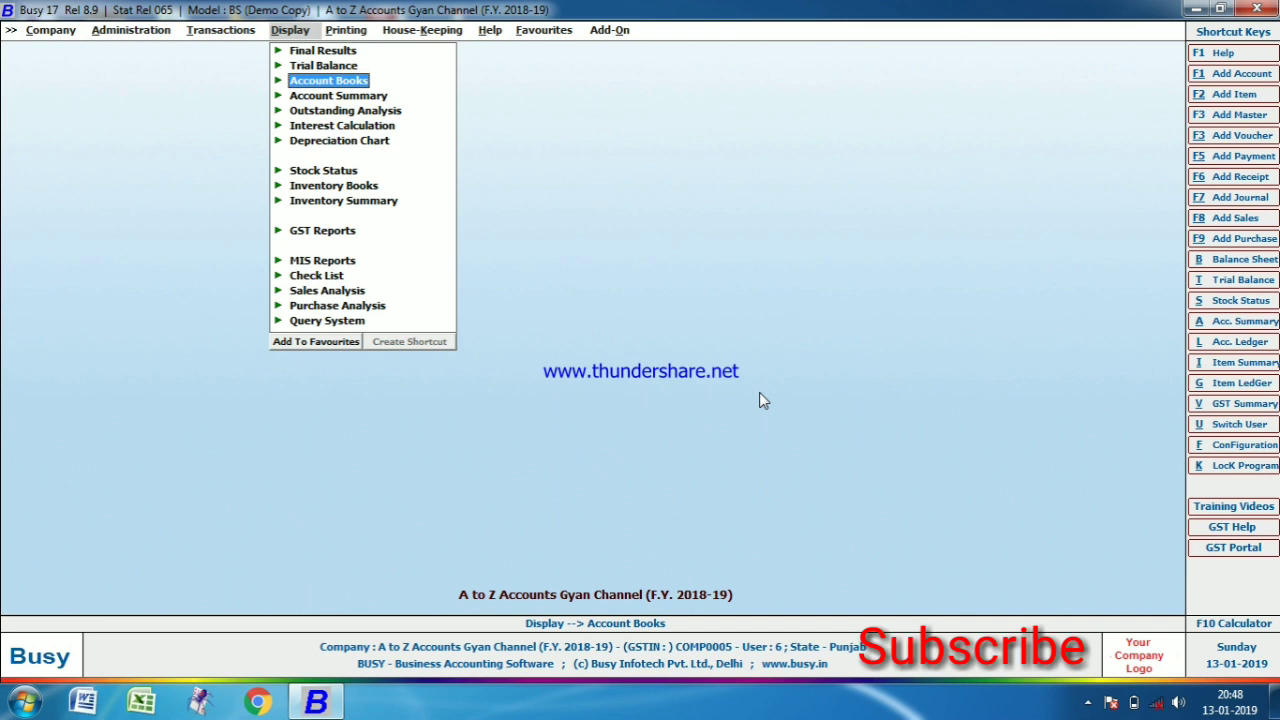
key("Down")
key("Down")
key("Up")
key("Return")
key("Down")
key("Down")
key("Down")
key("Down")
key("Down")
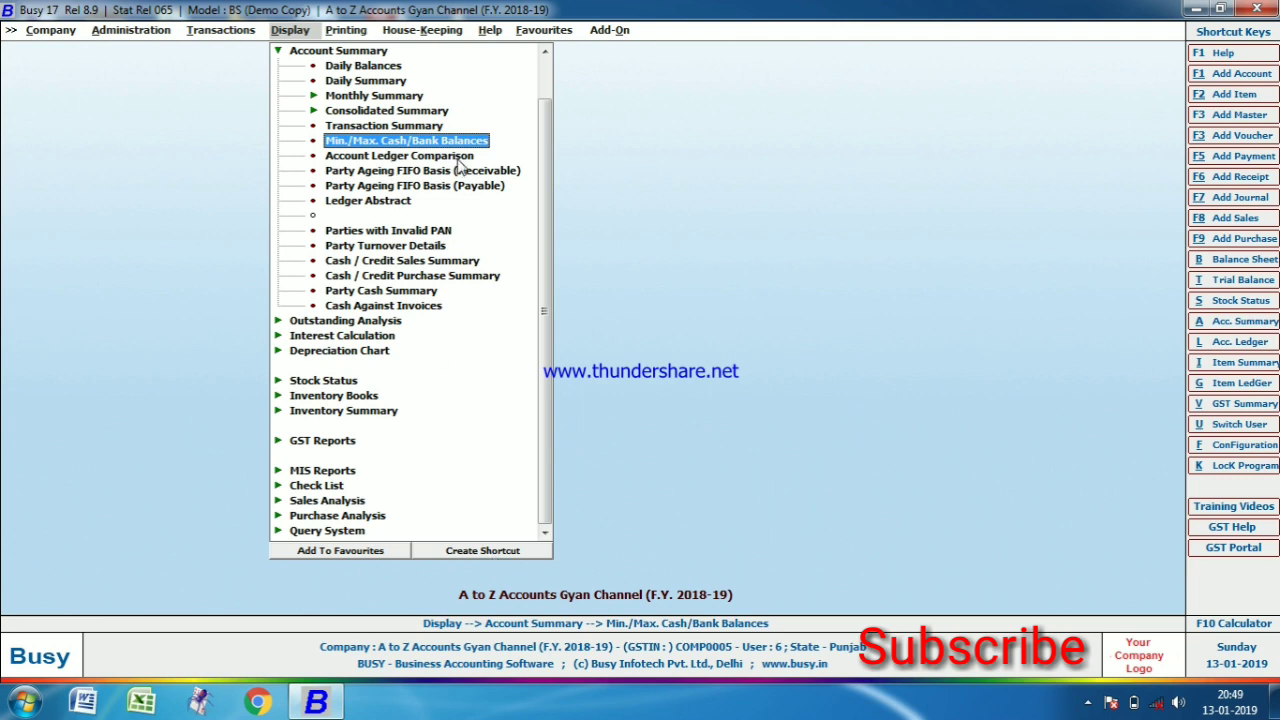
Try Ctrl + M for Min./Max. Cash/Bank Balances and dismiss the Restricted Choice warning.
left_click(484, 551)
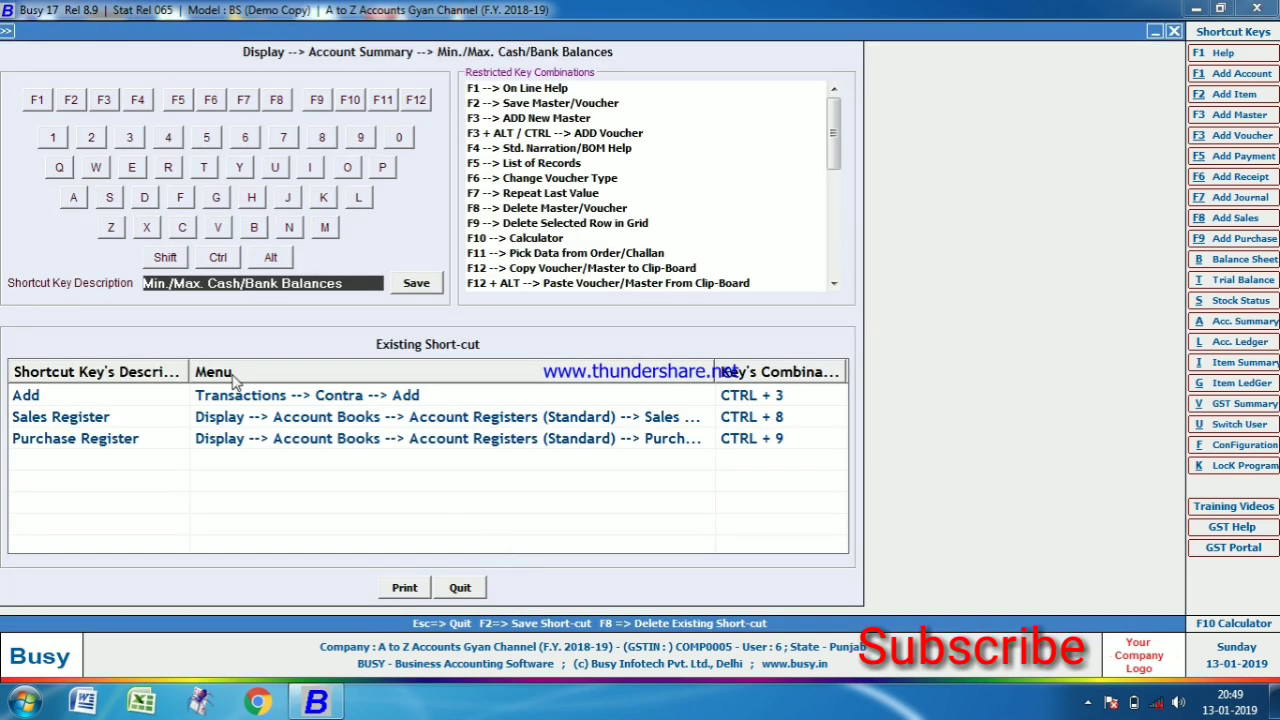
left_click(222, 261)
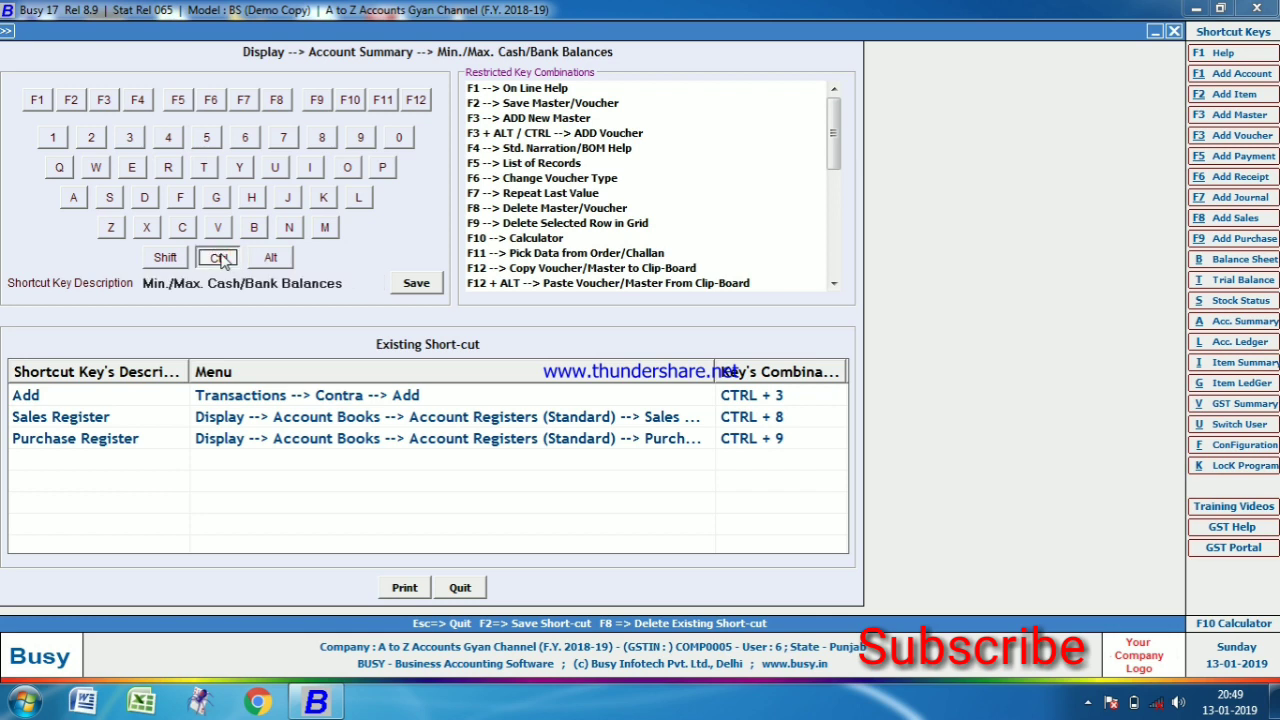
left_click(324, 230)
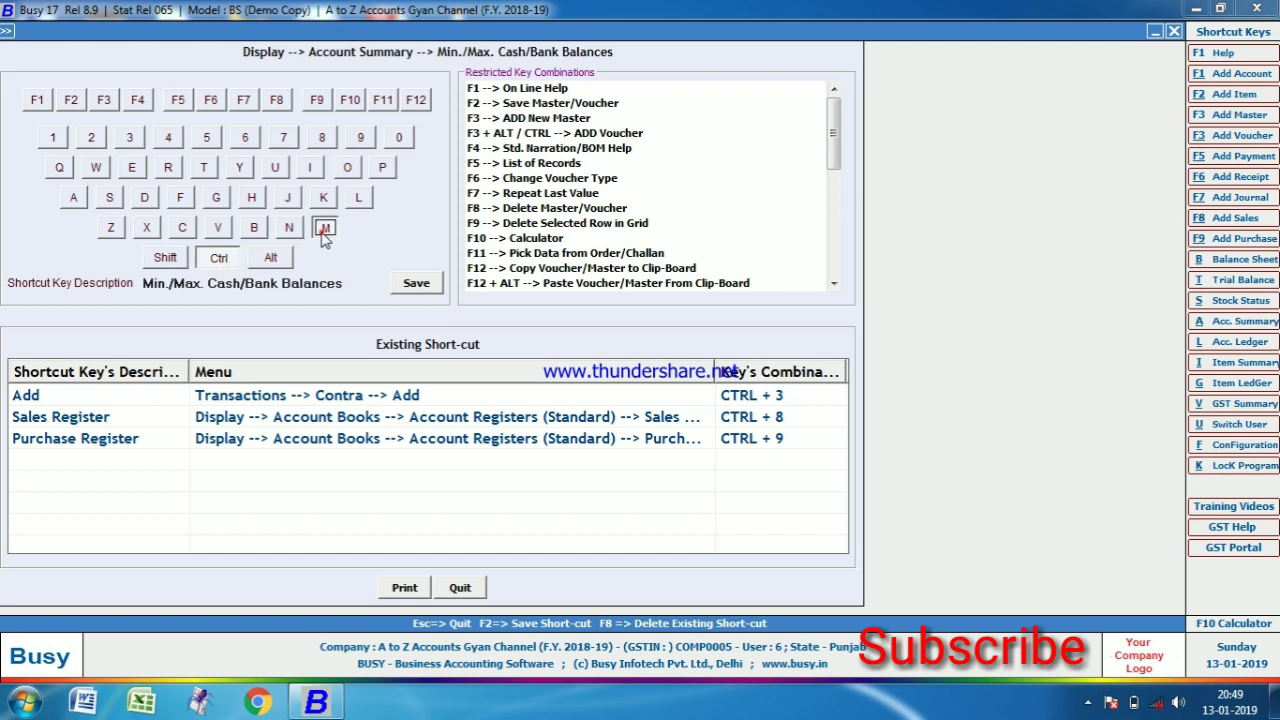
left_click(417, 285)
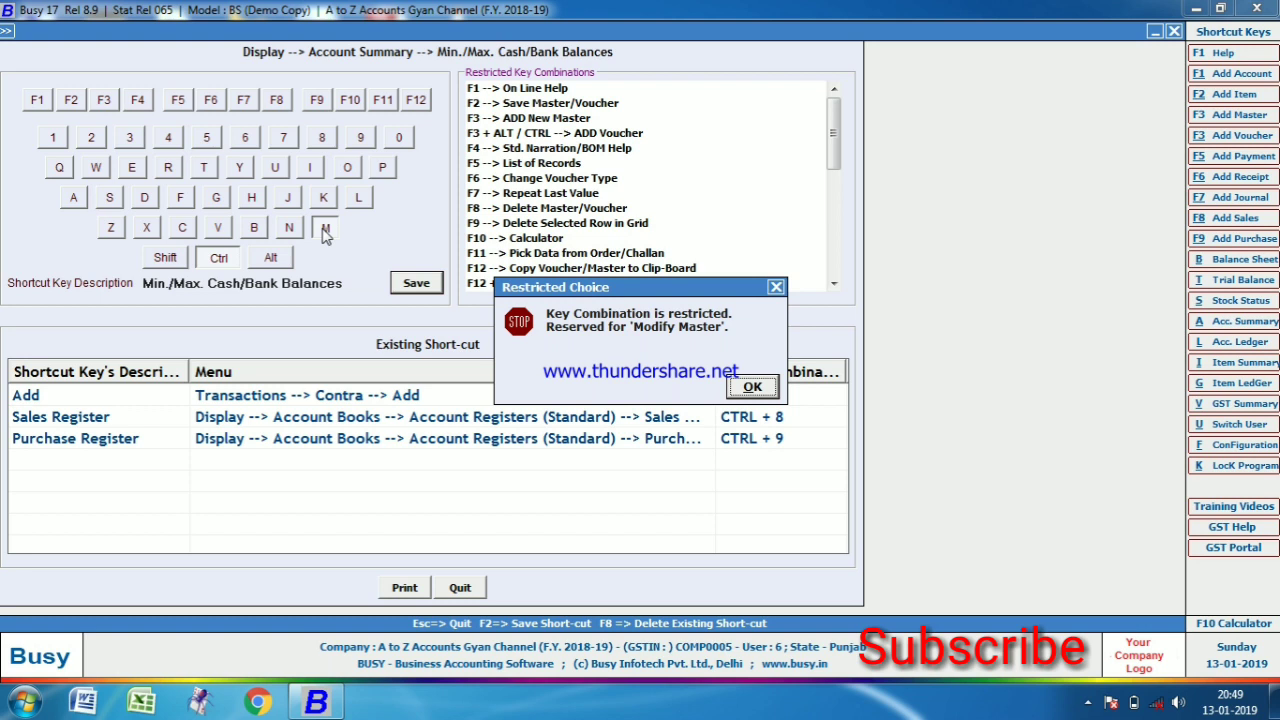
left_click(776, 288)
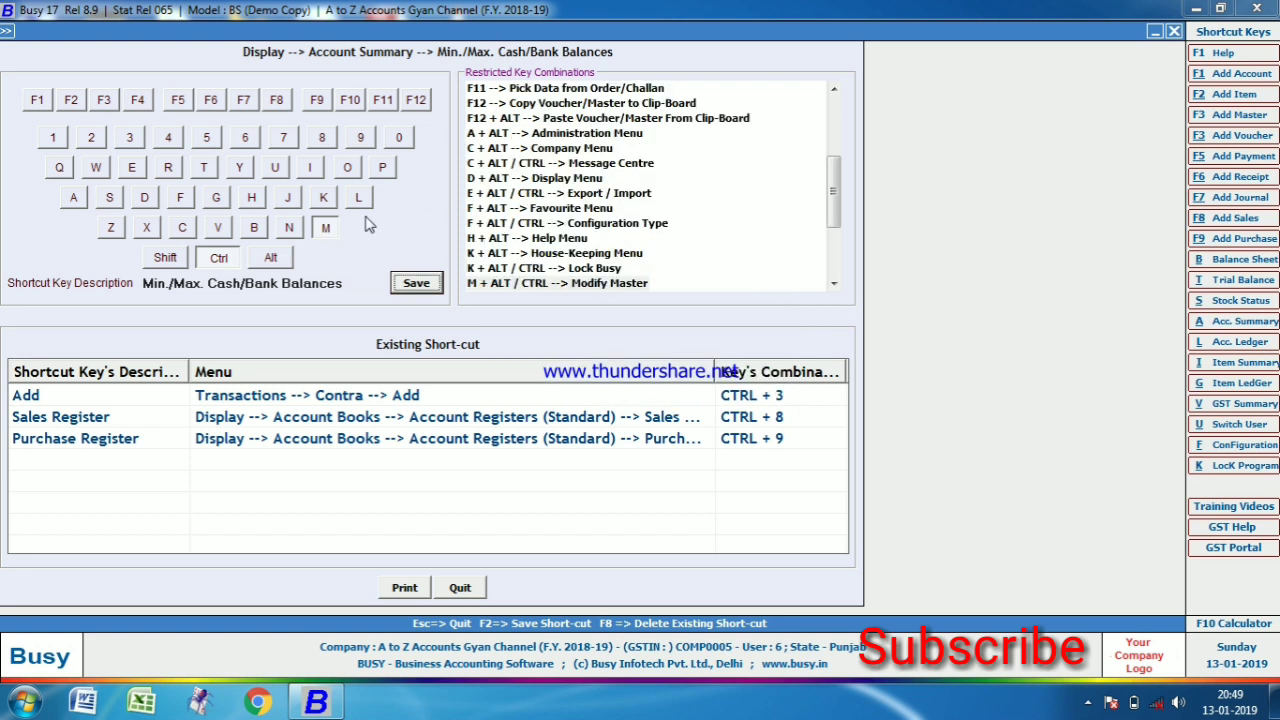
Replace M with 0 and save Ctrl + 0 as the shortcut instead.
left_click(327, 228)
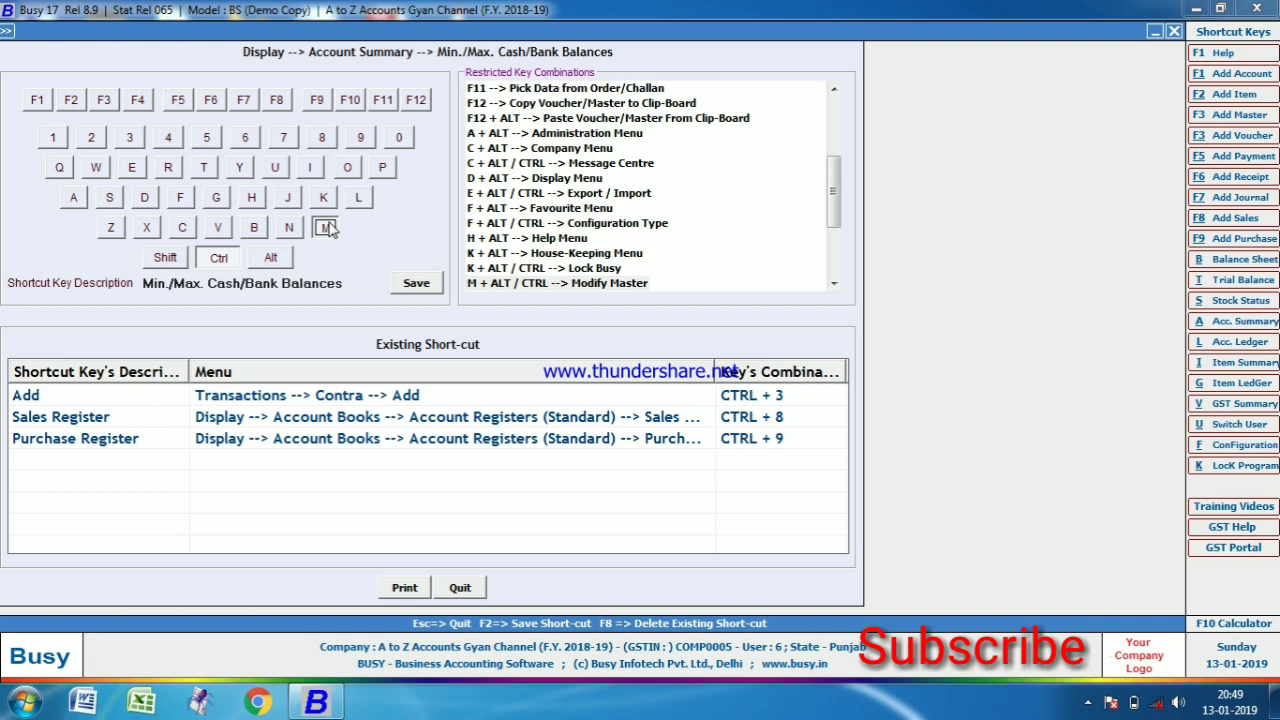
left_click(398, 143)
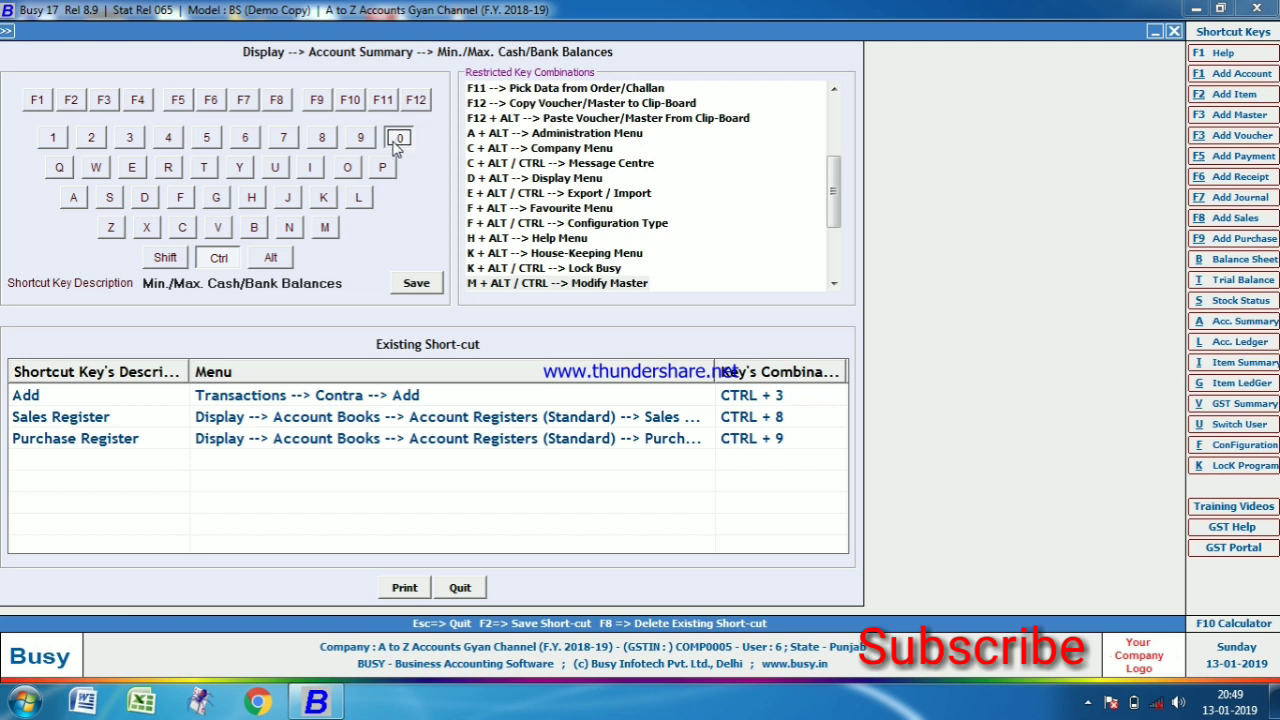
left_click(416, 285)
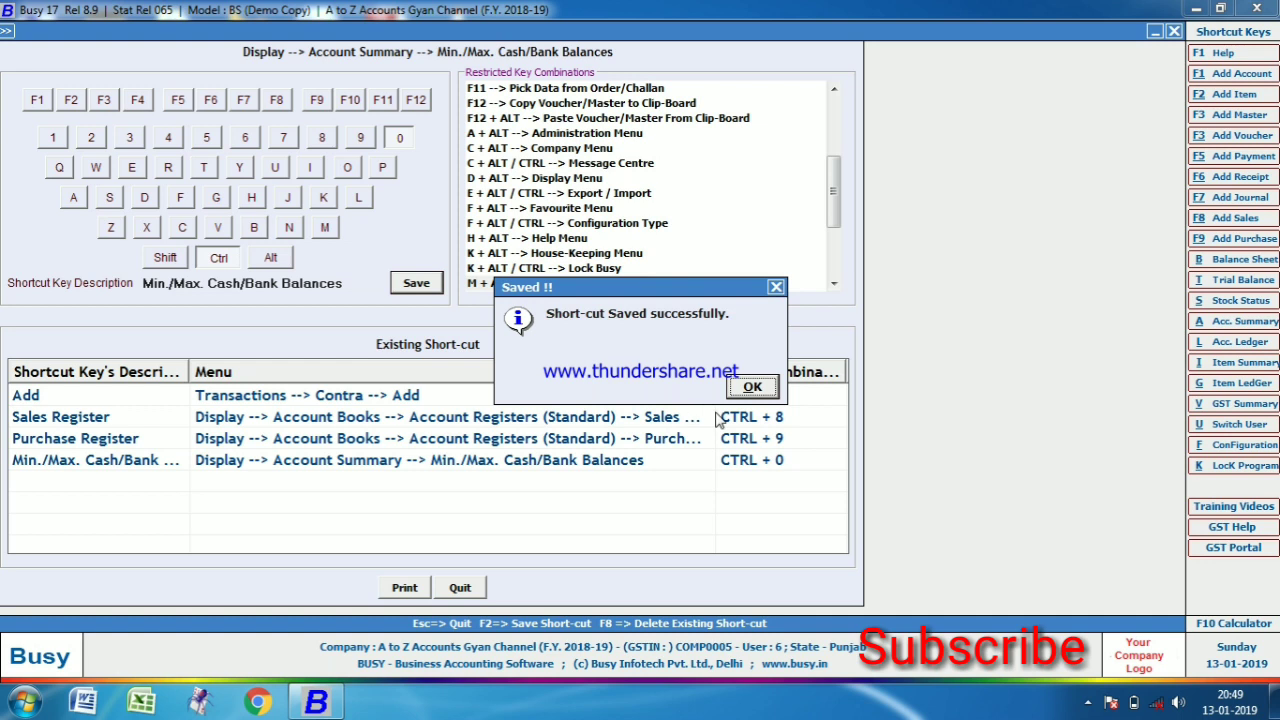
left_click(752, 388)
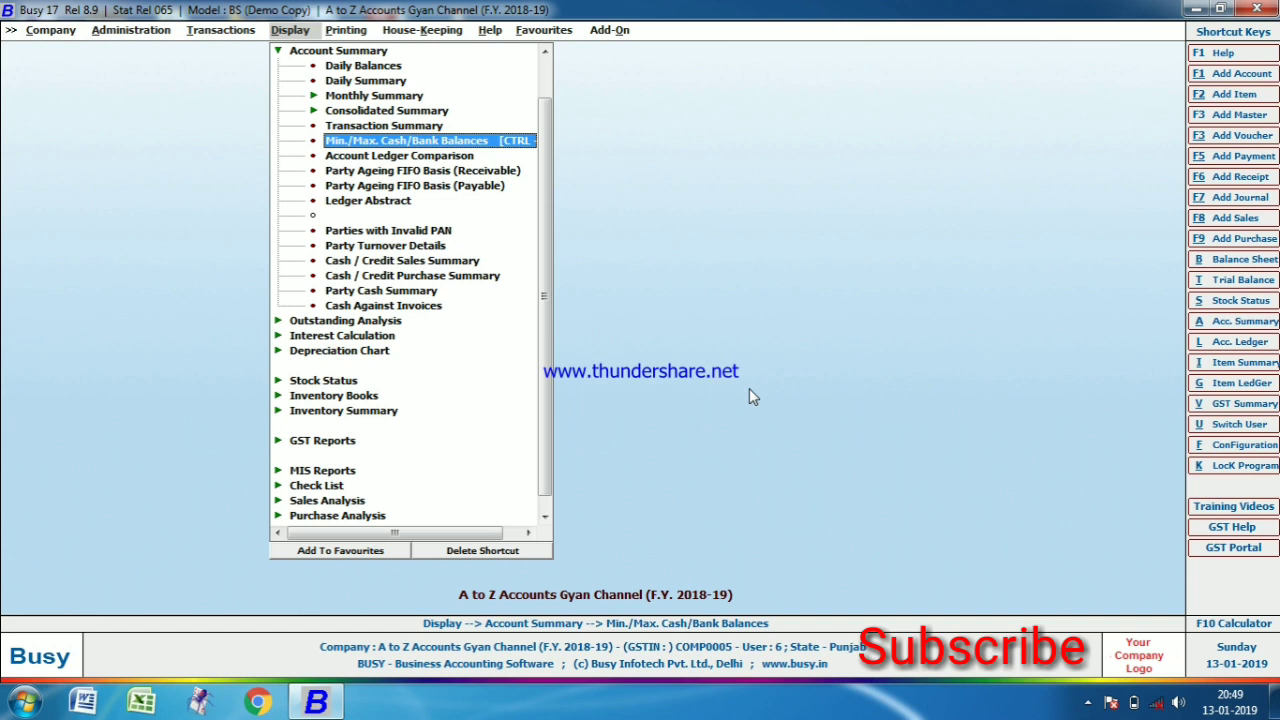
key("Return")
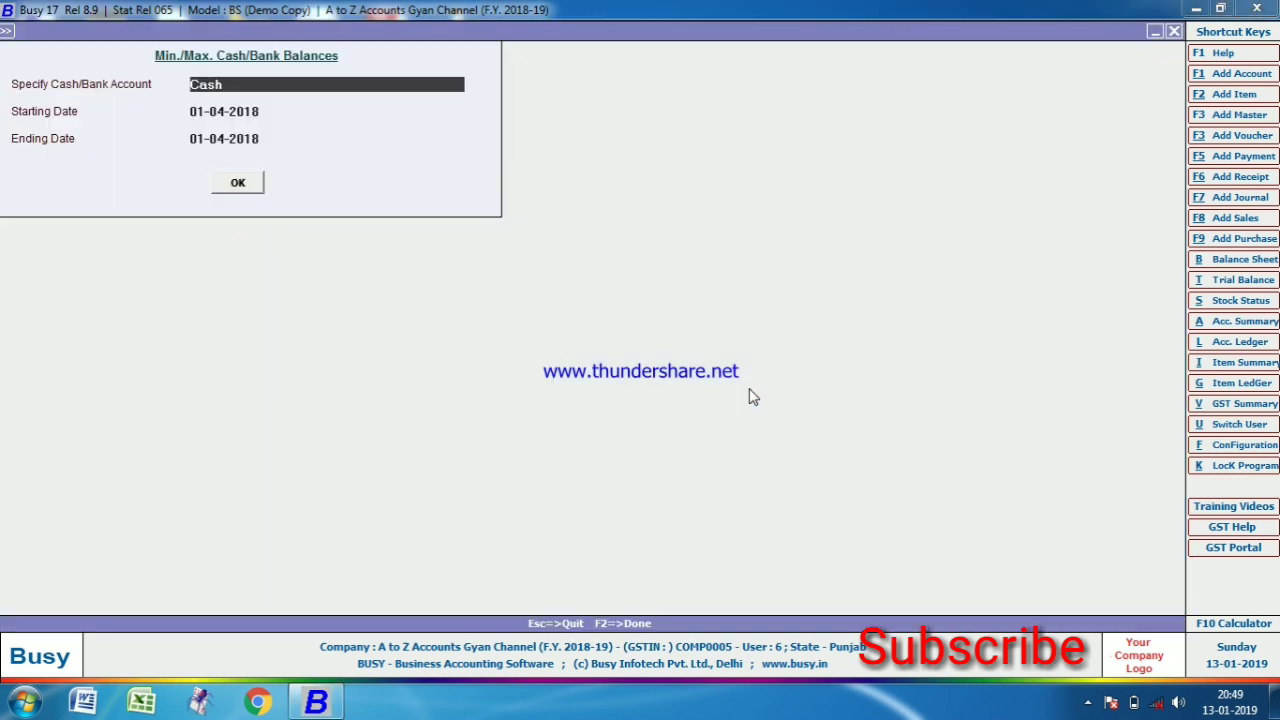
key("Return")
key("Up")
key("Escape")
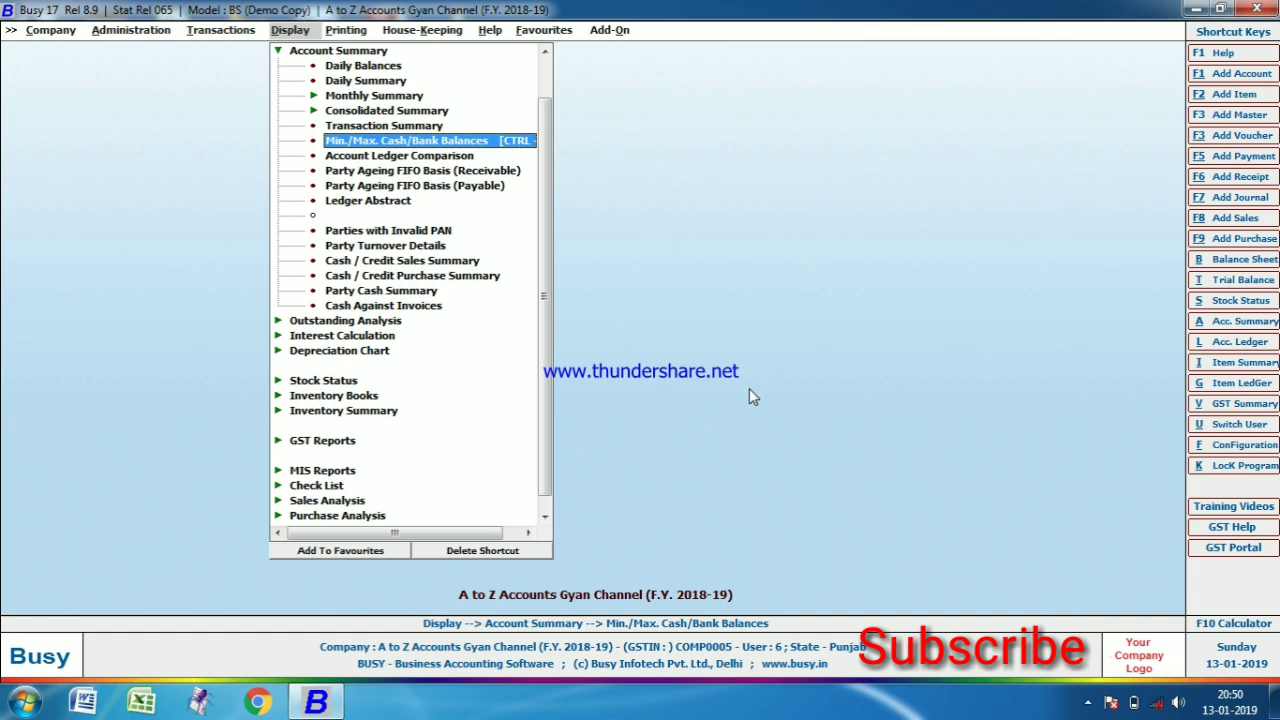
key("Up")
key("Up")
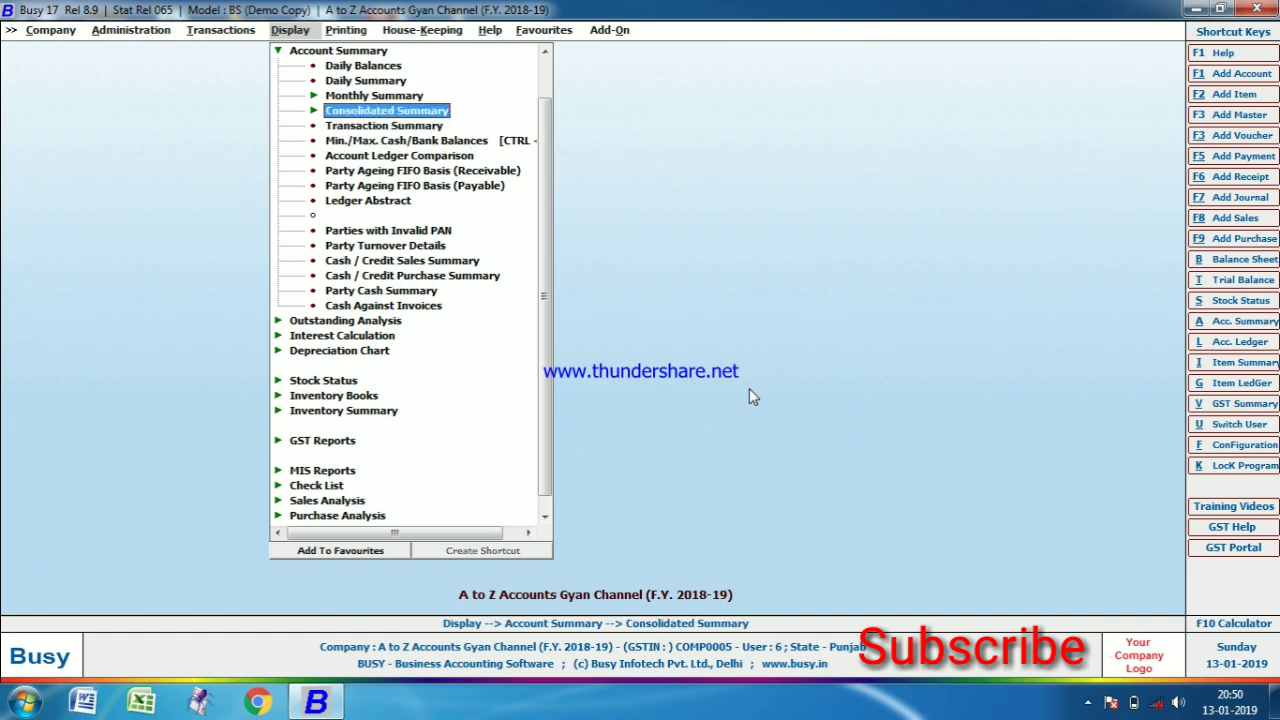
key("Down")
key("Down")
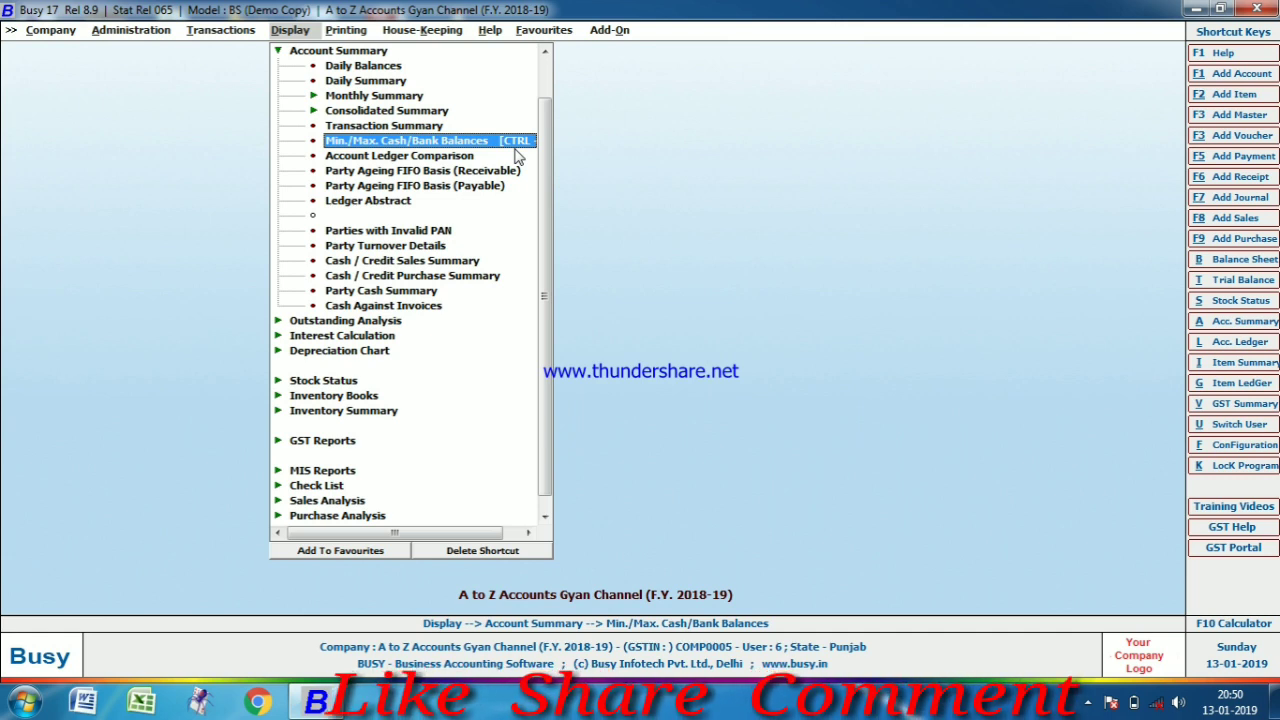
left_click(502, 556)
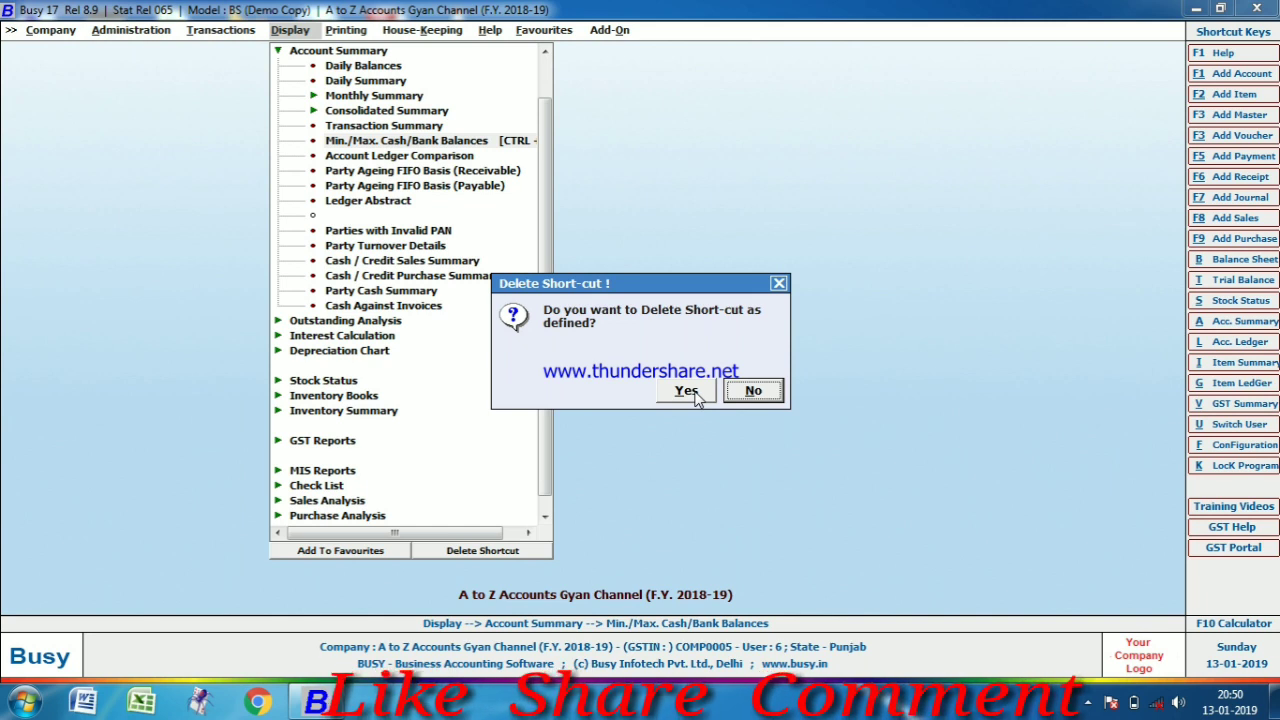
Delete the Ctrl + 0 shortcut from Min./Max. Cash/Bank Balances and Ctrl + 8 from Sales Register.
left_click(686, 391)
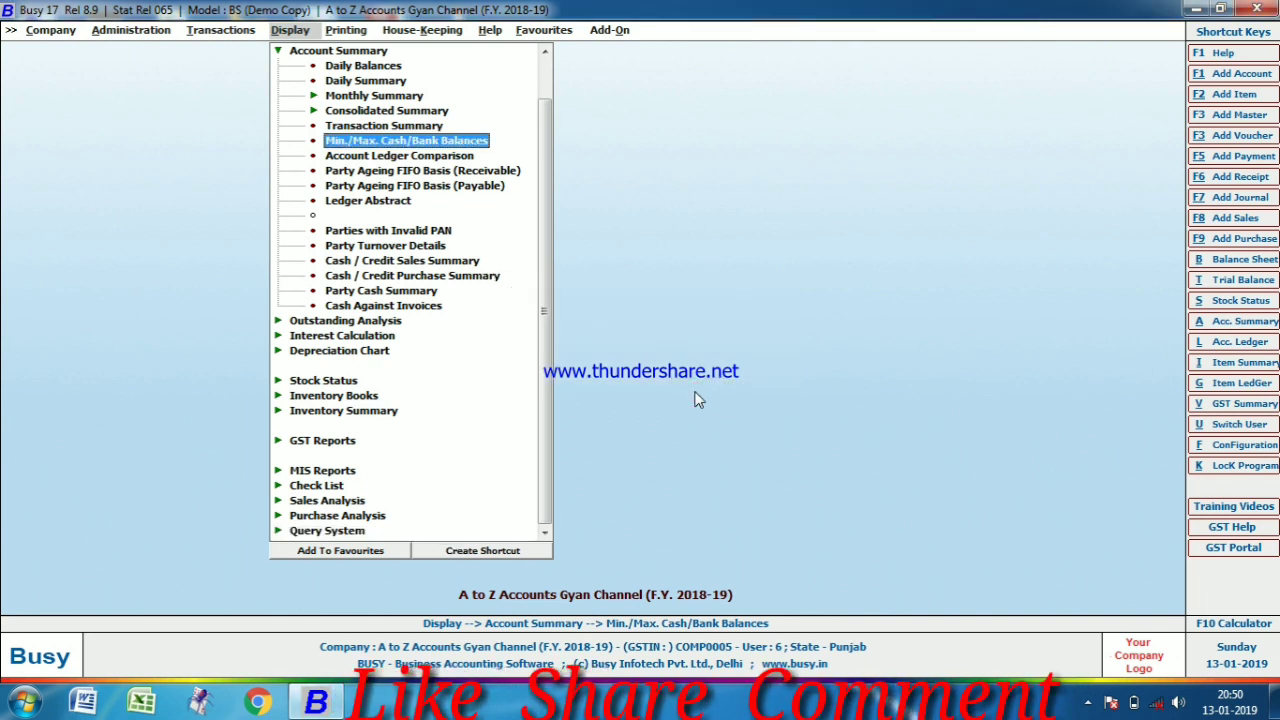
key("Left")
key("Left")
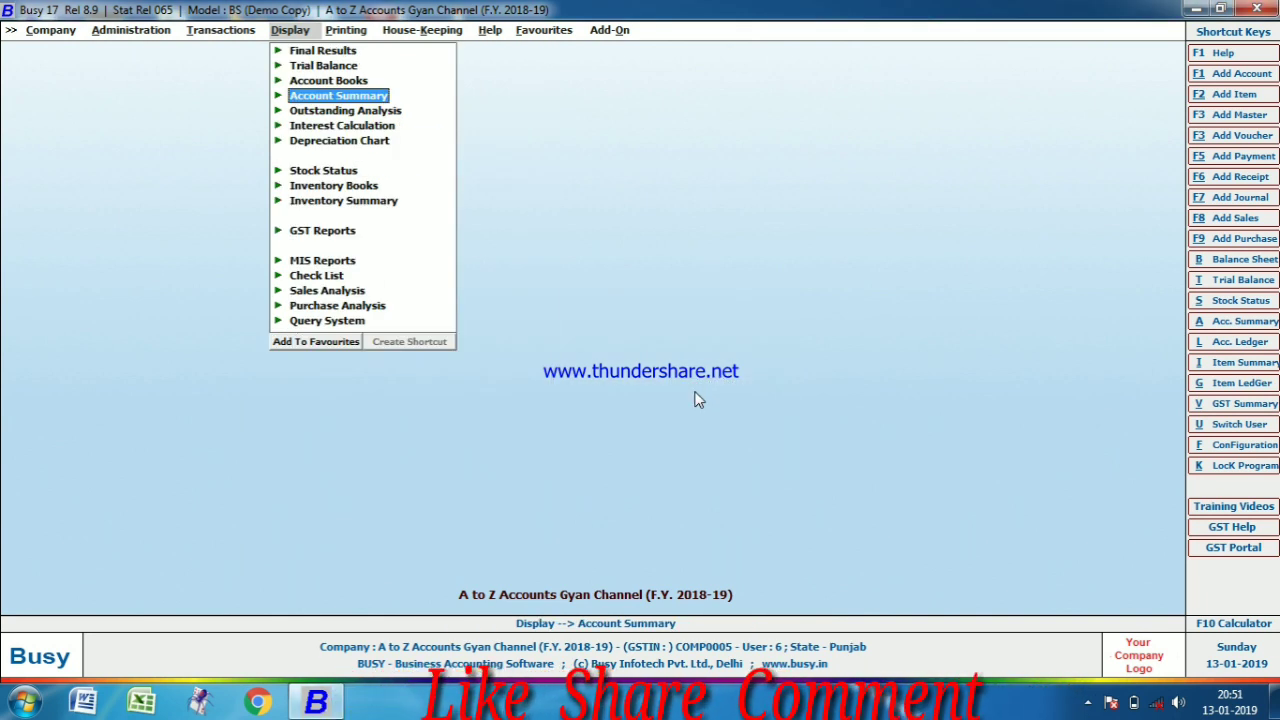
key("Up")
key("Right")
key("Down")
key("Down")
key("Down")
key("Right")
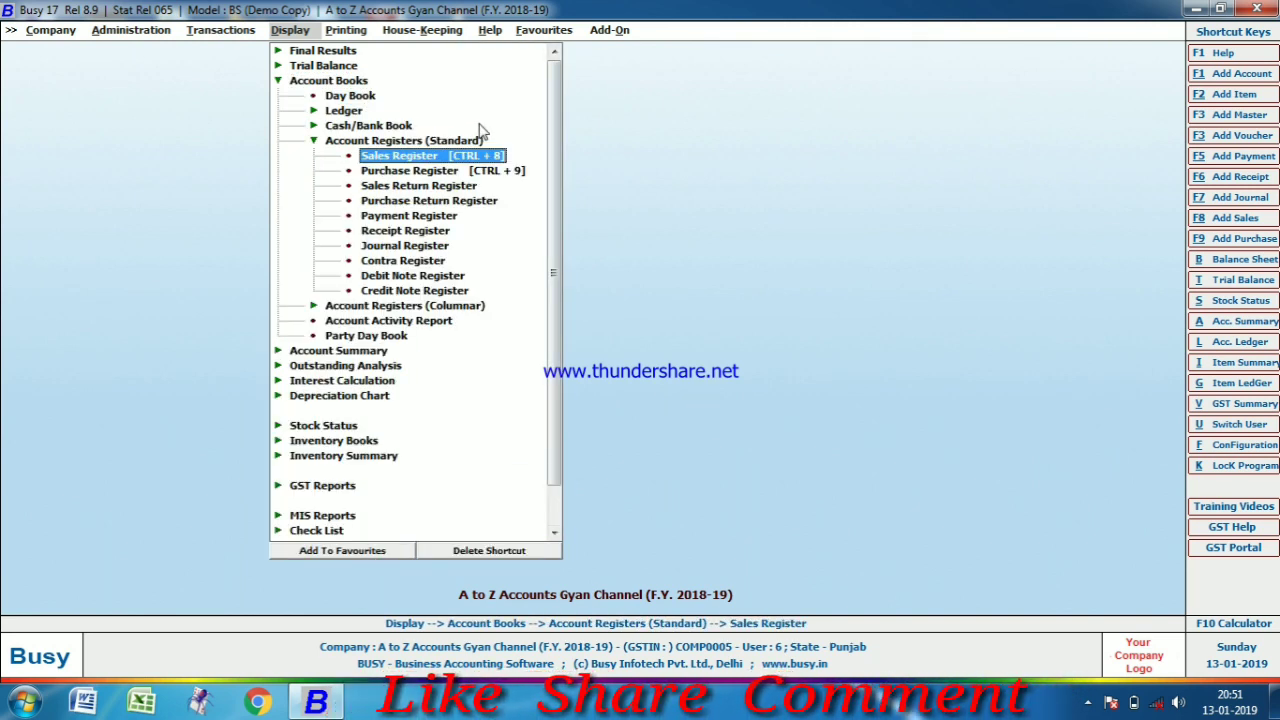
left_click(508, 551)
left_click(708, 396)
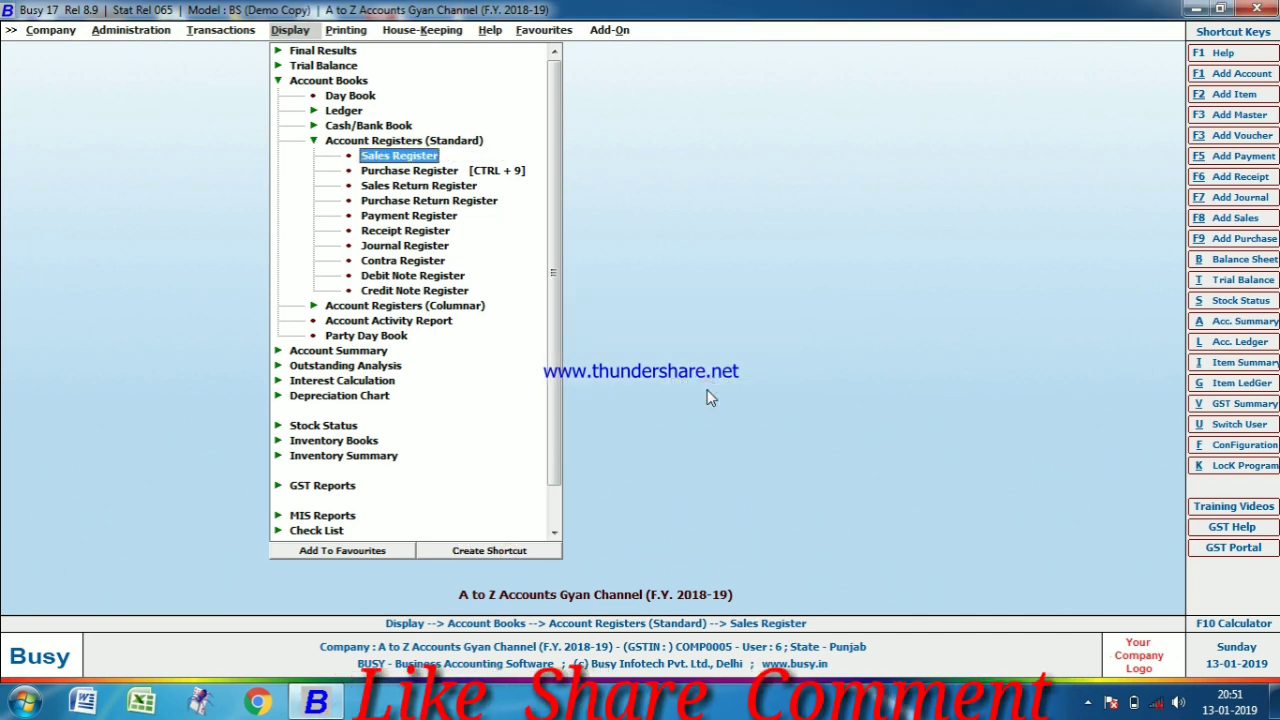